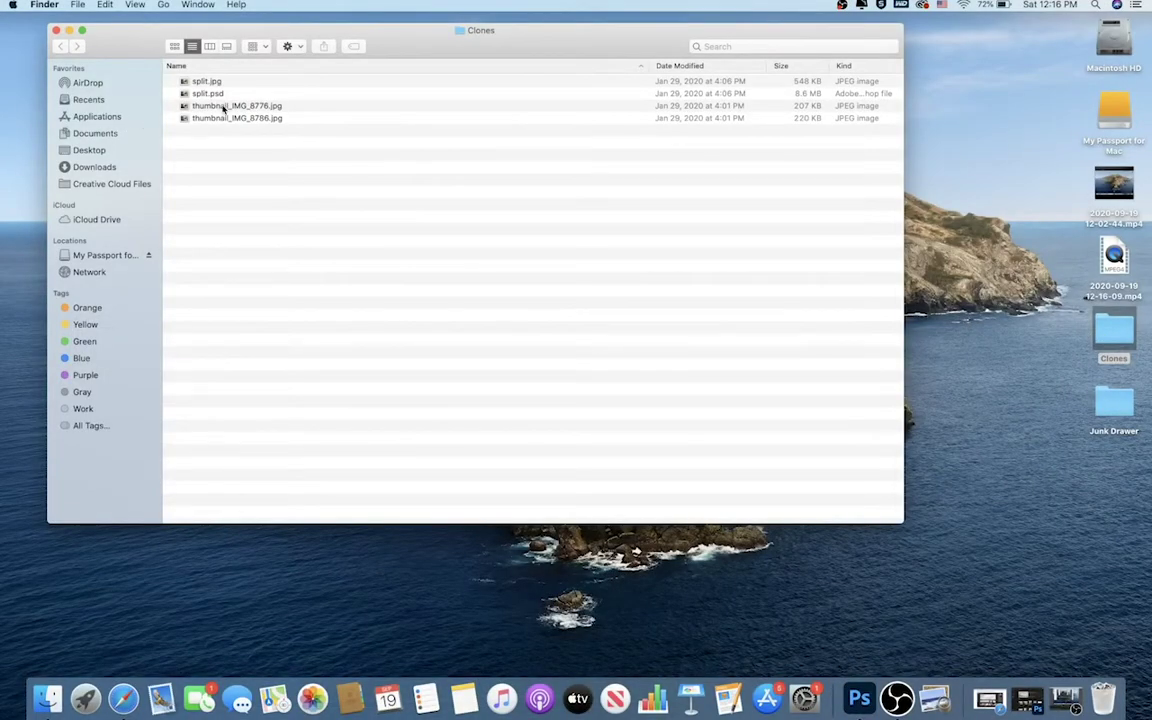
Select thumbnail_IMG_8776.jpg and thumbnail_IMG_8786.jpg in Finder and open both with Preview.
left_click(224, 107)
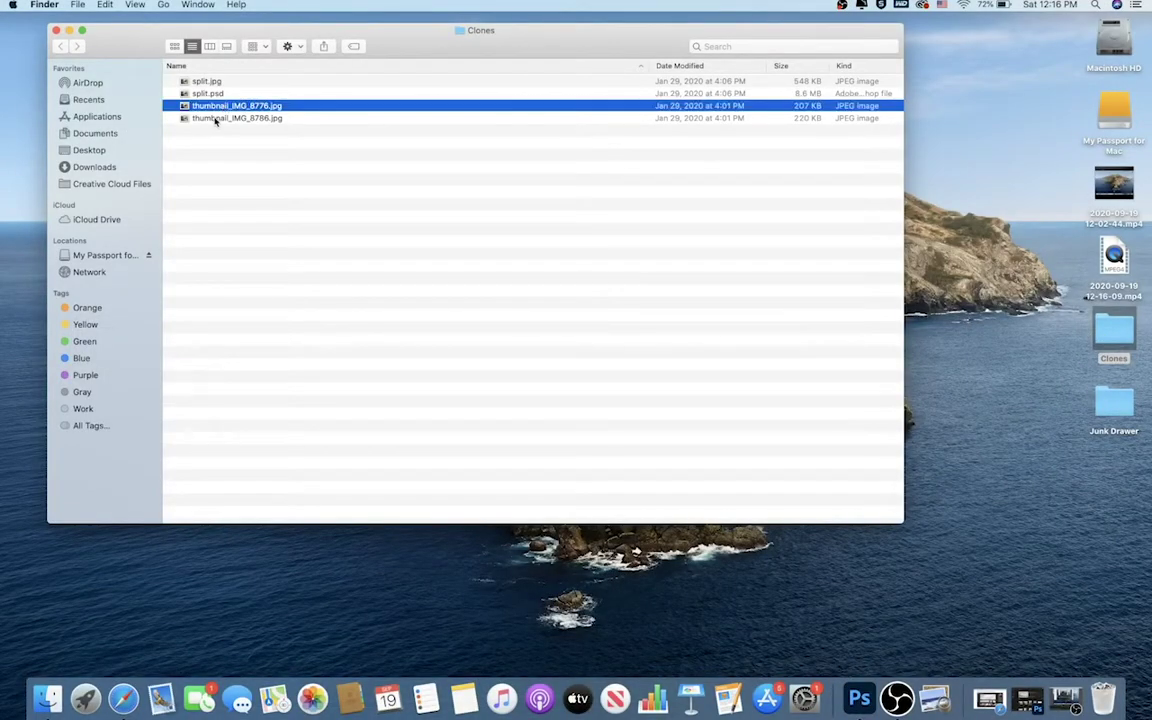
left_click(216, 118)
left_click(205, 106, "shift")
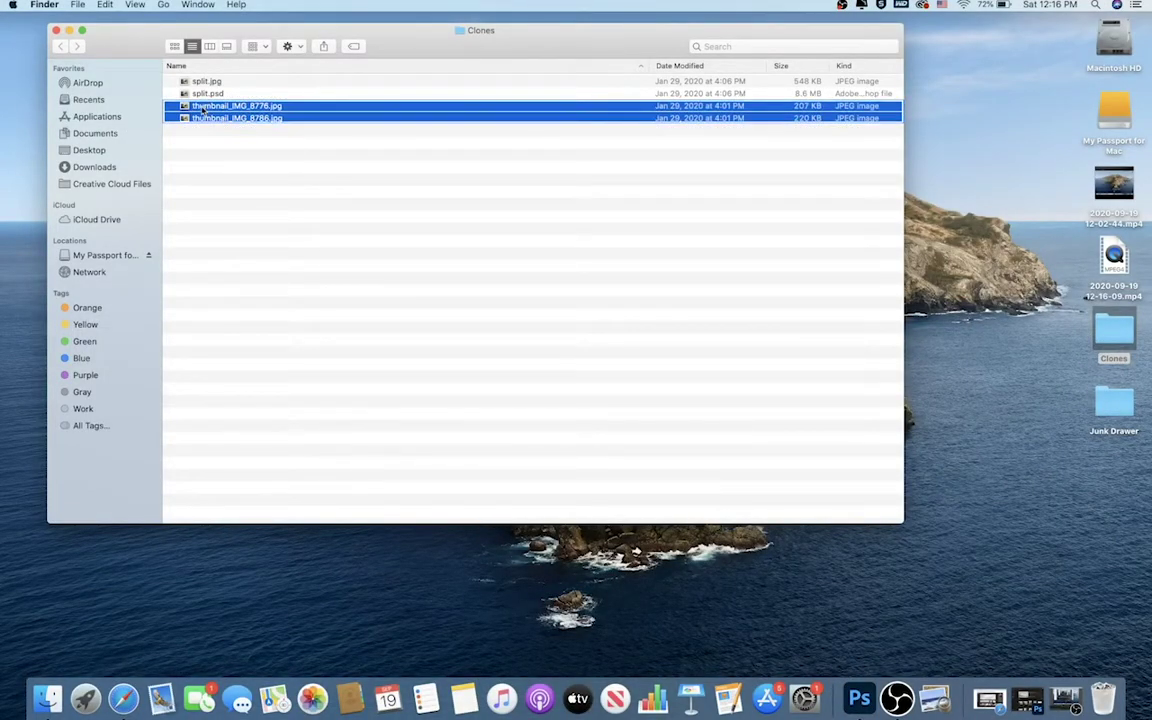
right_click(205, 110)
mouse_move(330, 145)
left_click(421, 147)
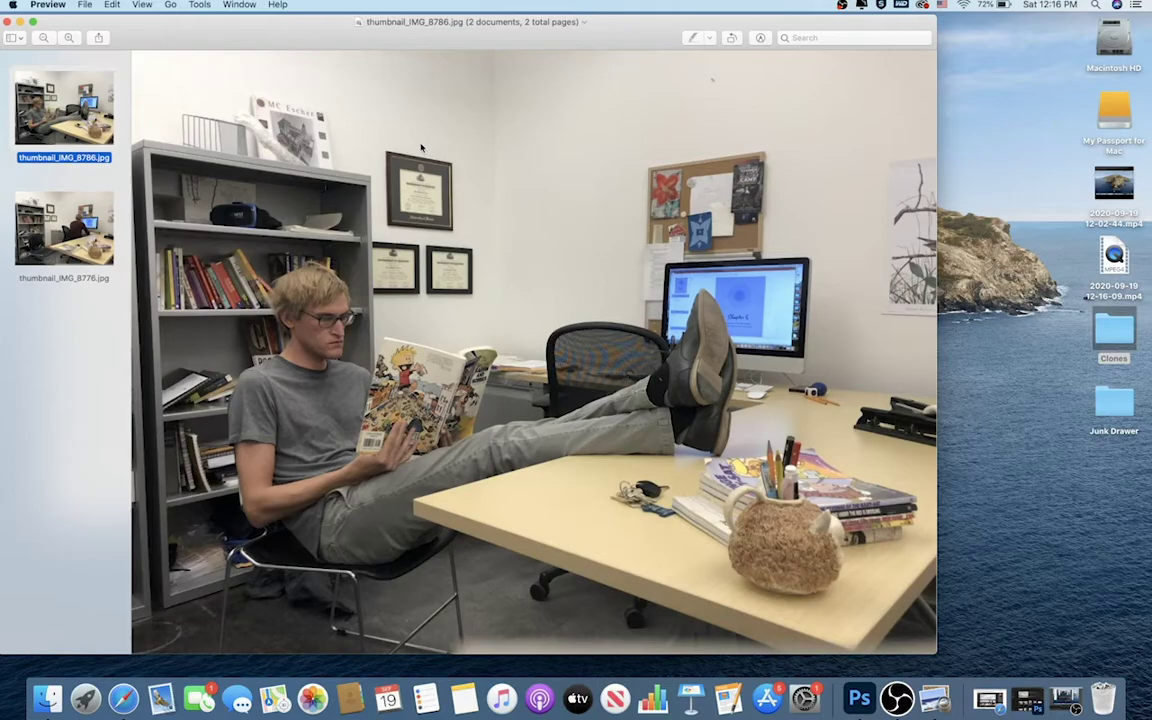
Flip repeatedly between the reading photo and the computer photo, finishing on the computer shot.
key("Down")
key("Up")
key("Down")
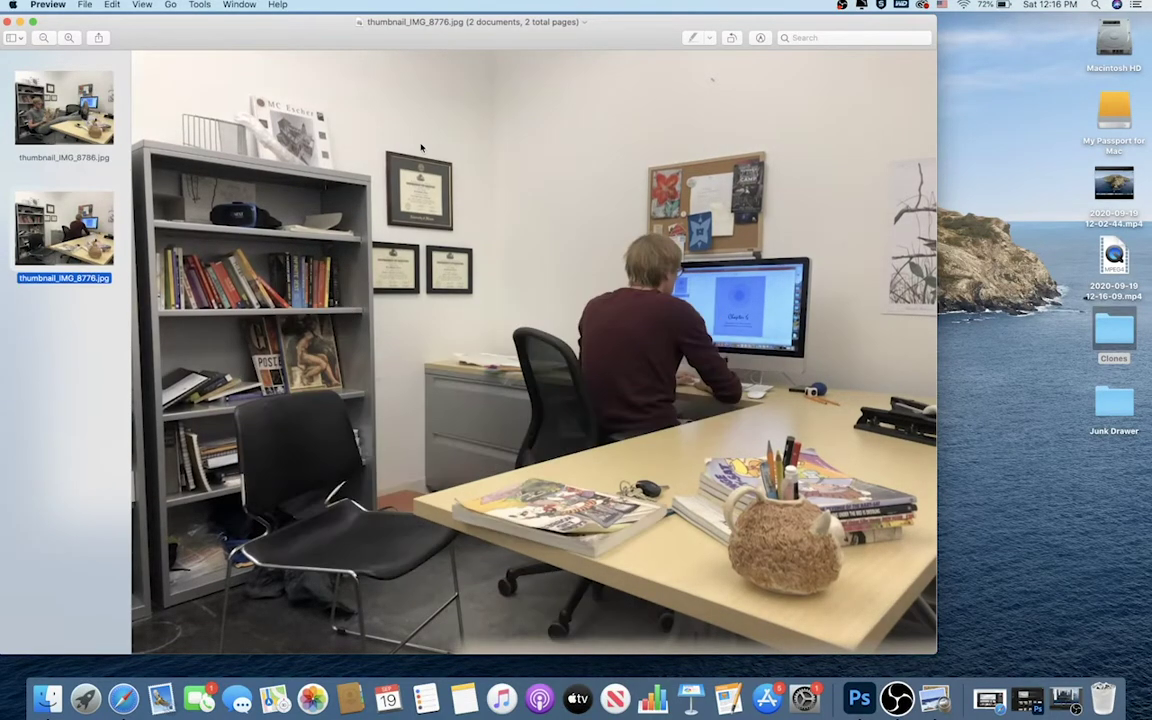
key("Up")
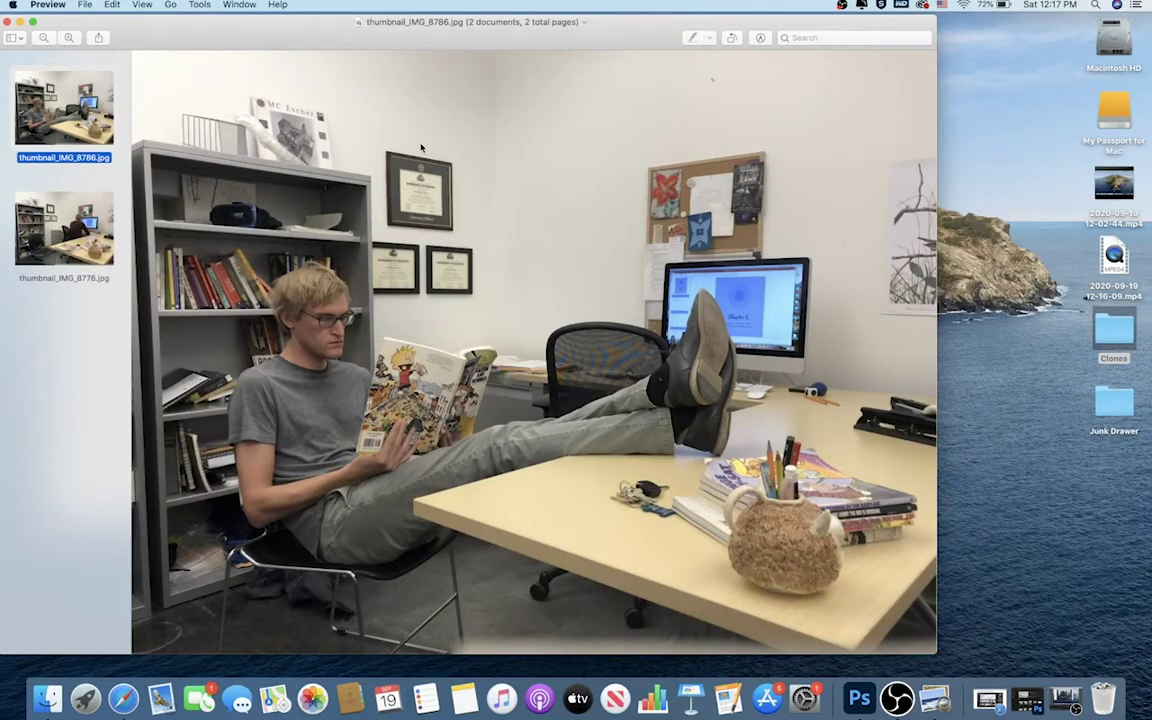
key("Down")
key("Up")
key("Down")
key("Up")
key("Down")
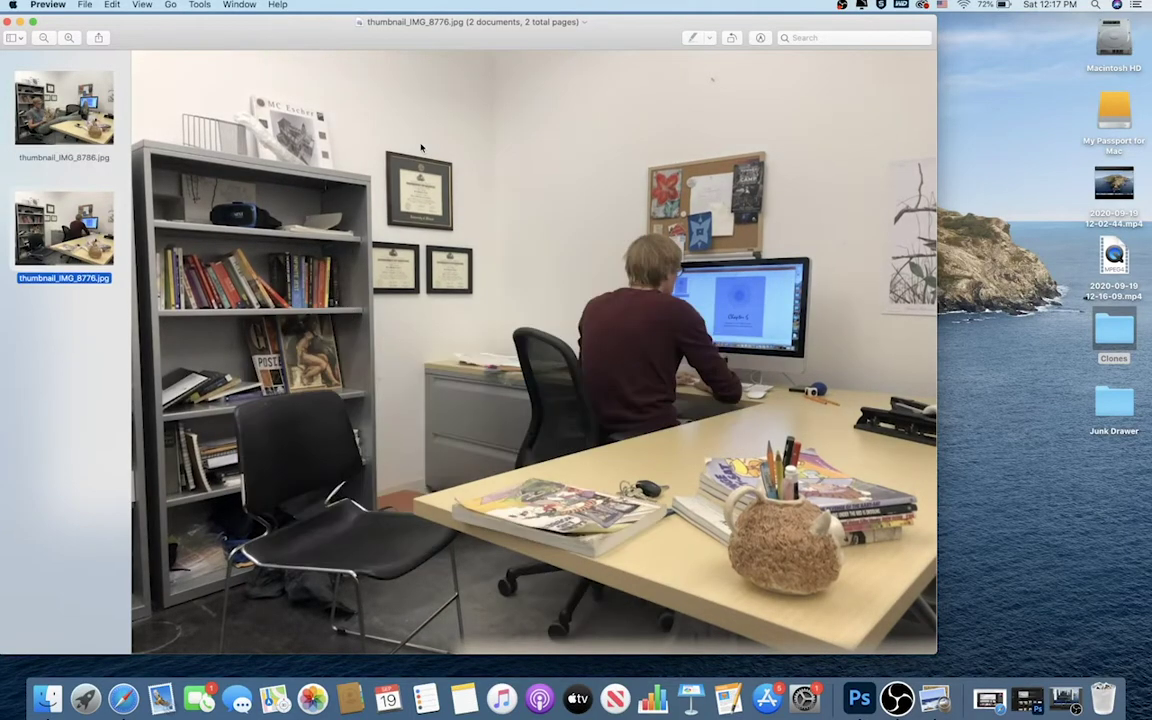
key("Up")
key("Down")
key("Up")
key("Down")
key("Up")
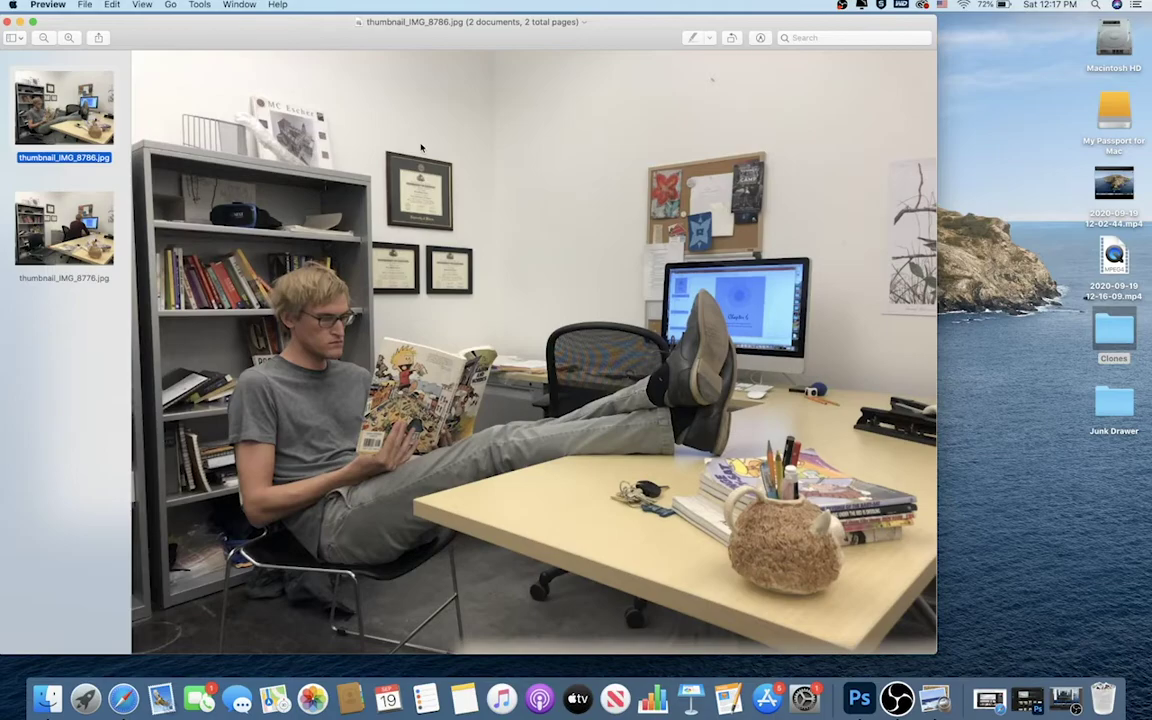
key("Down")
key("Up")
key("Down")
key("Up")
key("Down")
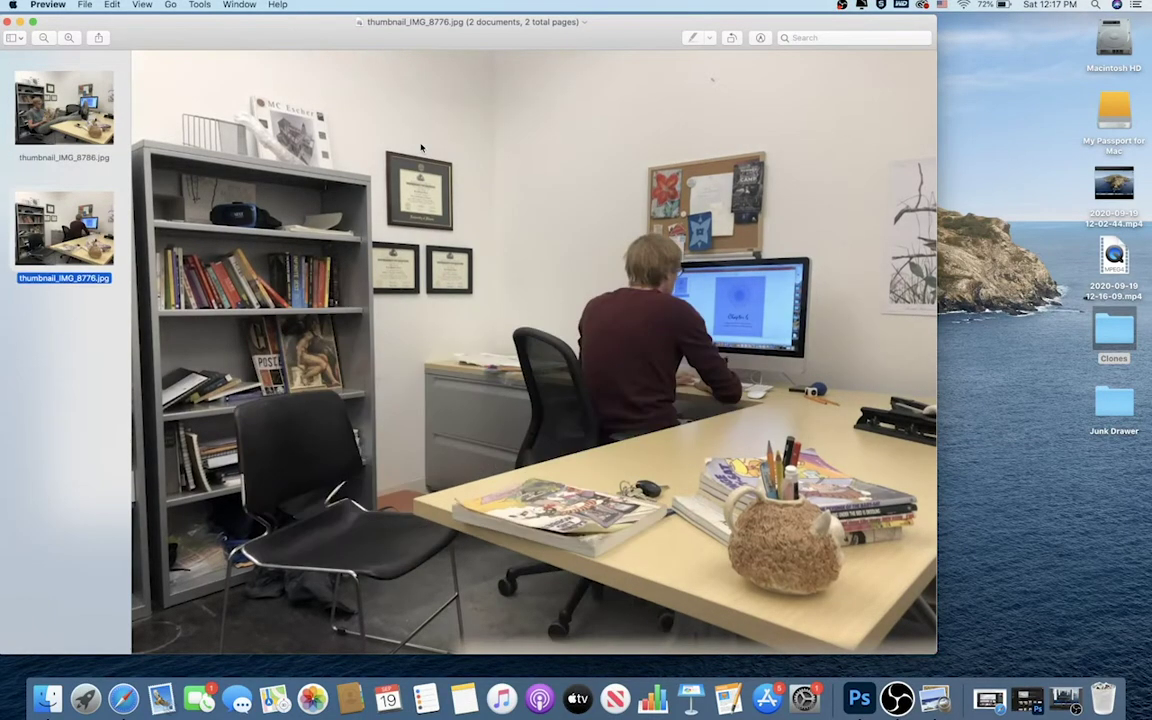
key("Up")
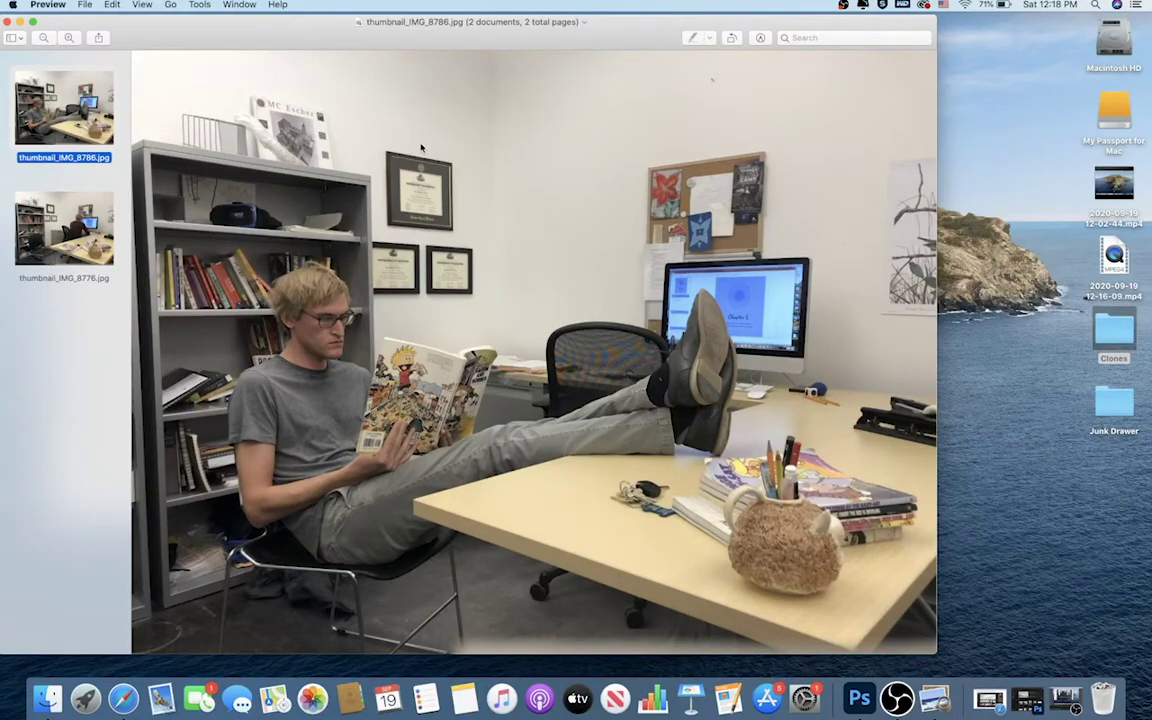
key("Down")
key("Up")
key("Down")
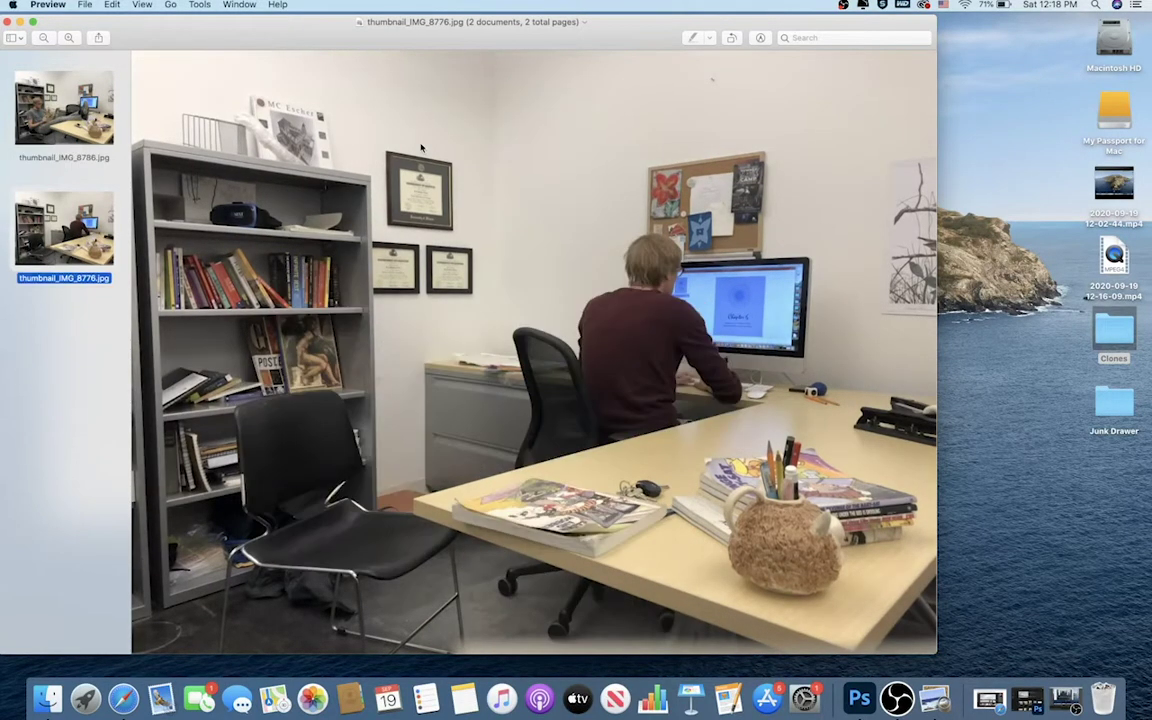
key("Up")
key("Down")
key("Up")
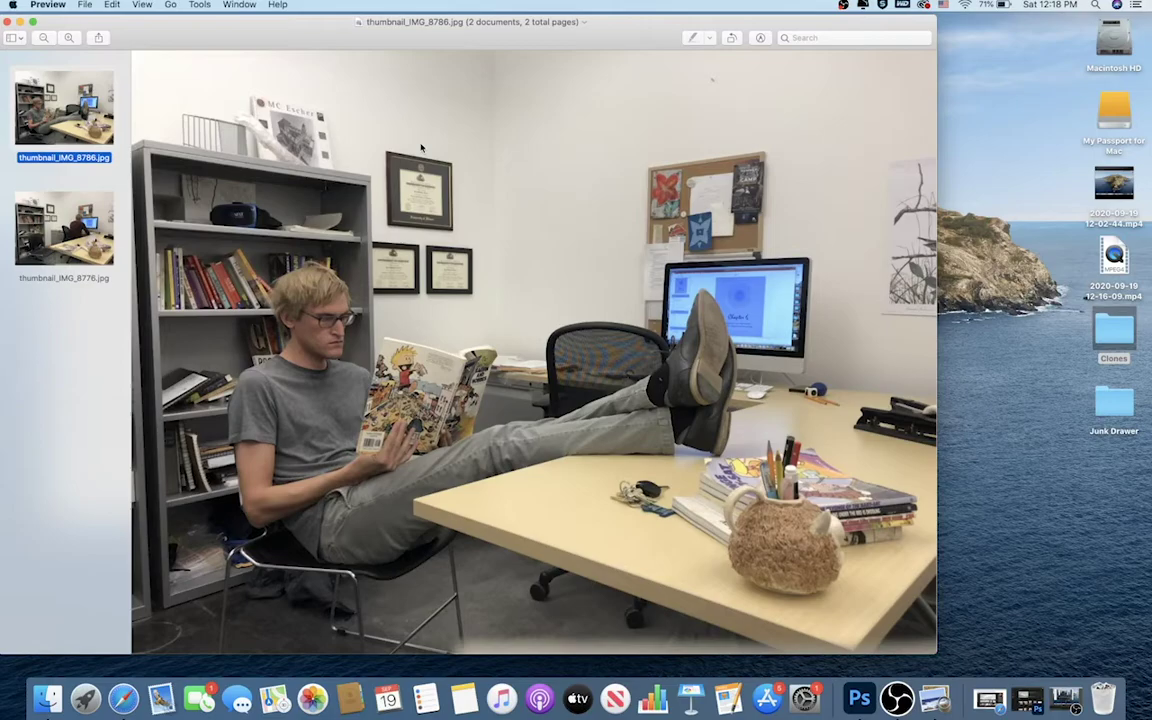
key("Down")
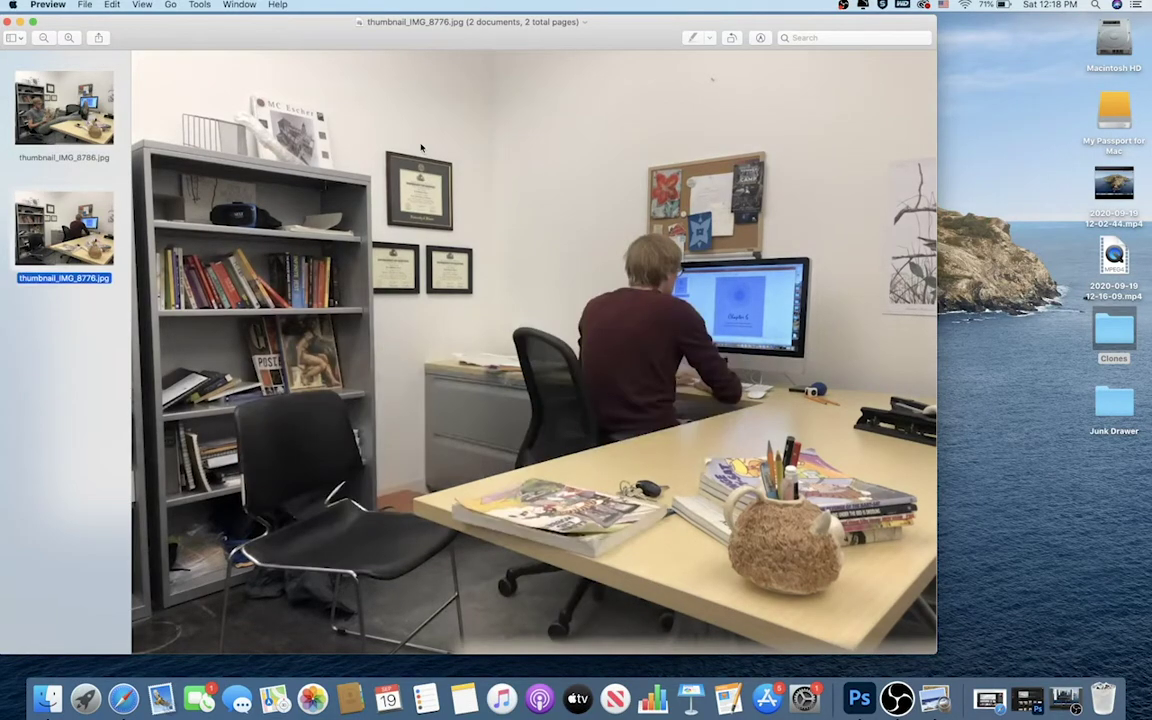
Quit Preview, open both thumbnail JPEGs with Adobe Photoshop 2020, and shift its window left.
left_click(12, 21)
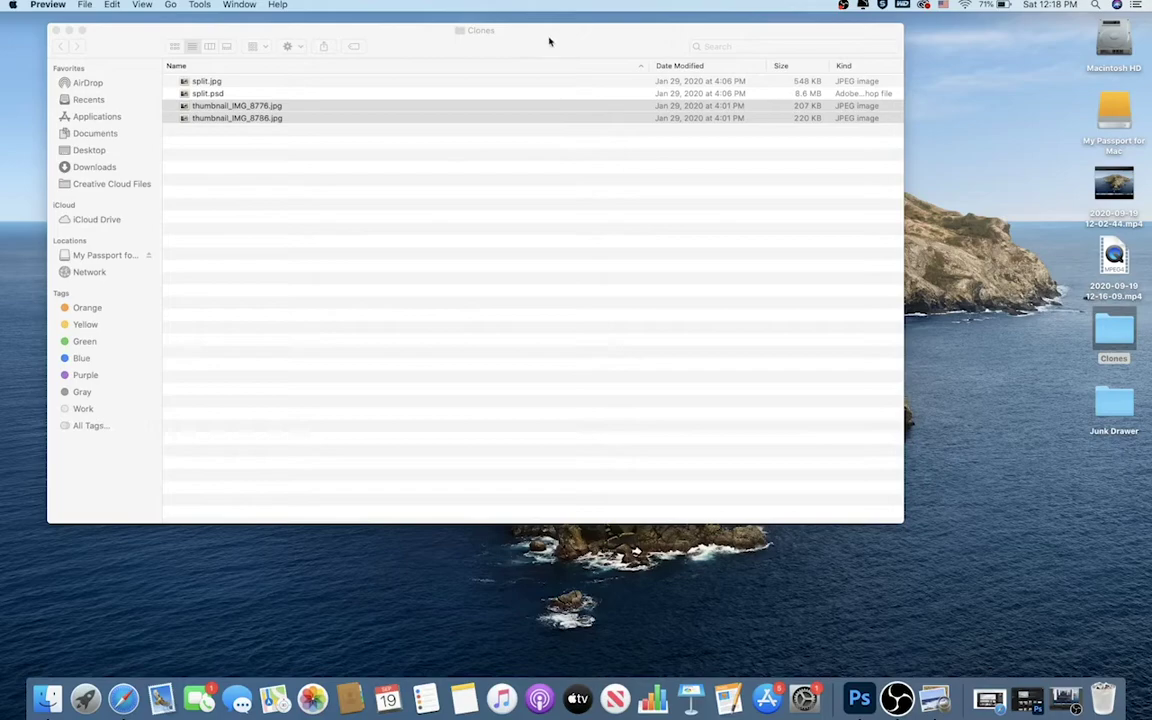
left_click(492, 35)
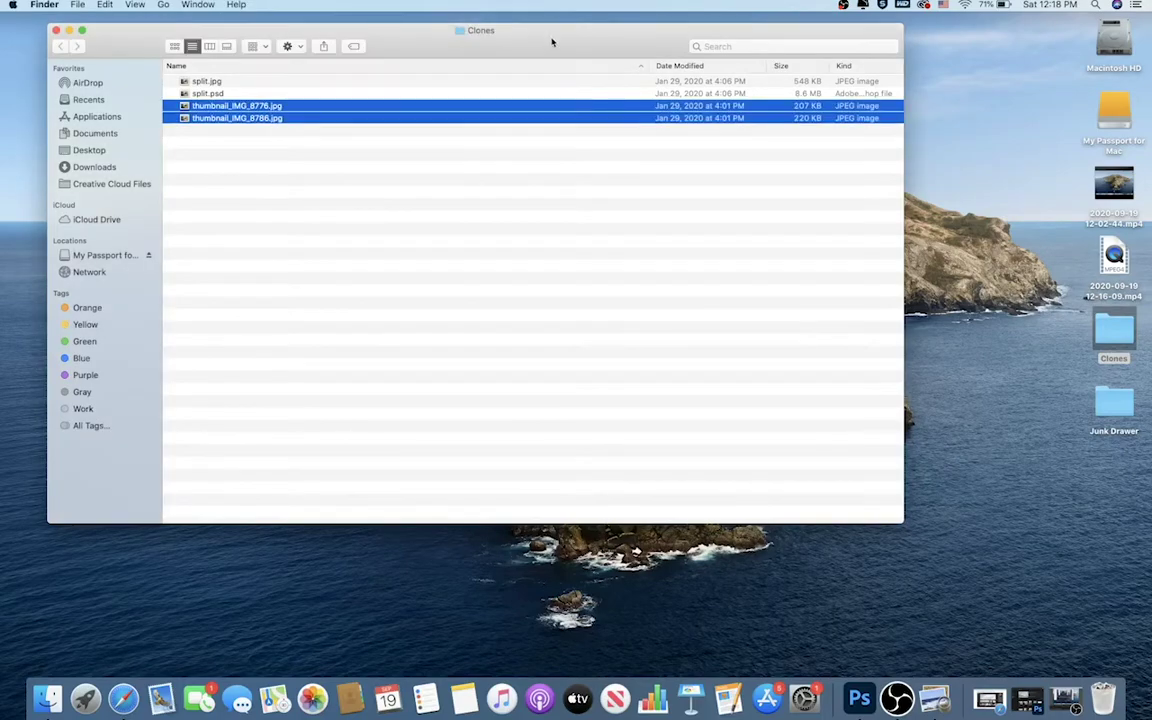
right_click(223, 107)
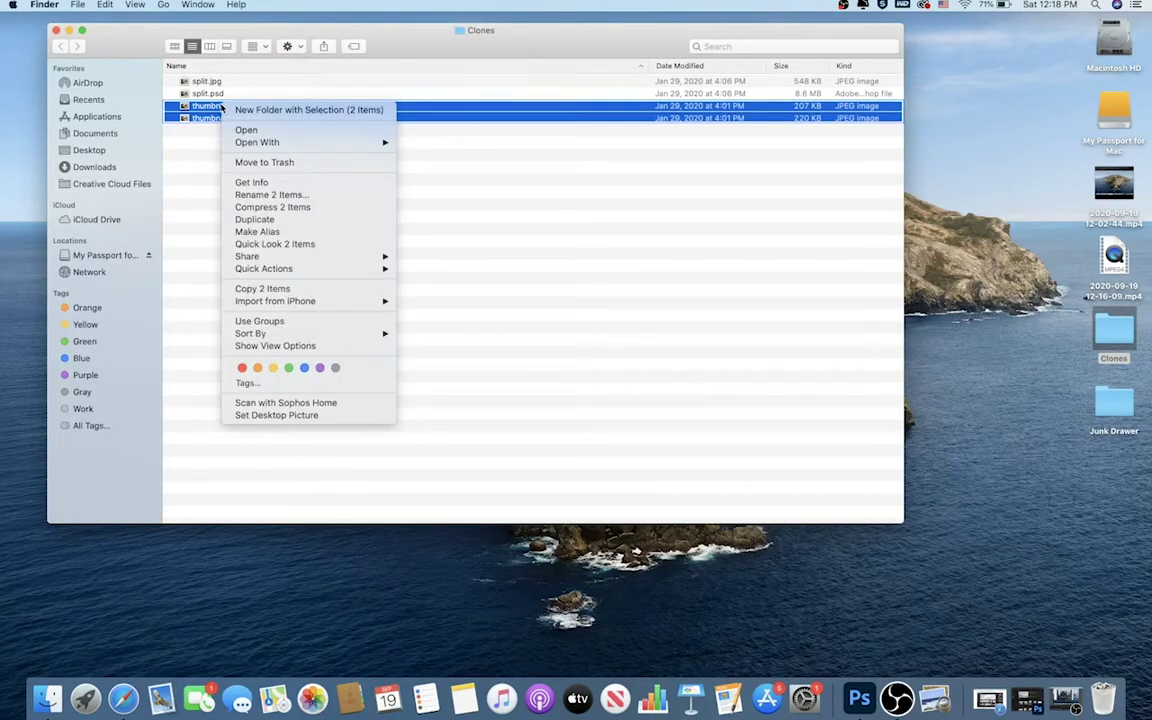
mouse_move(250, 142)
left_click(454, 181)
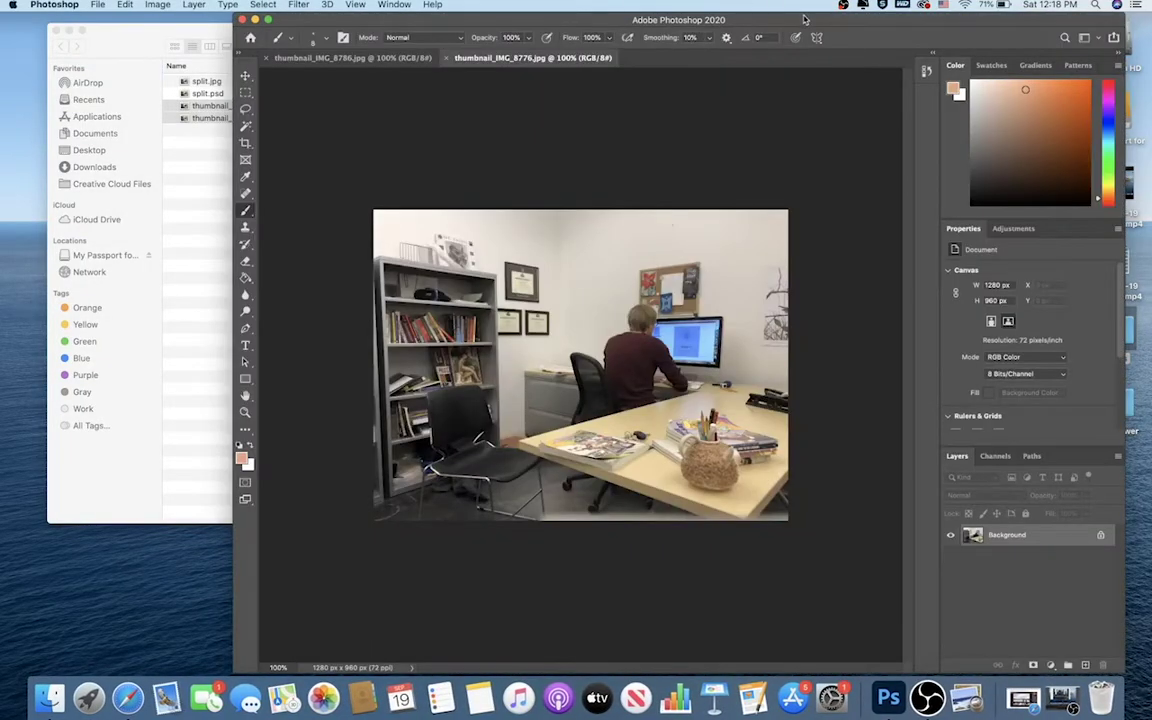
left_click_drag(803, 19, 646, 19)
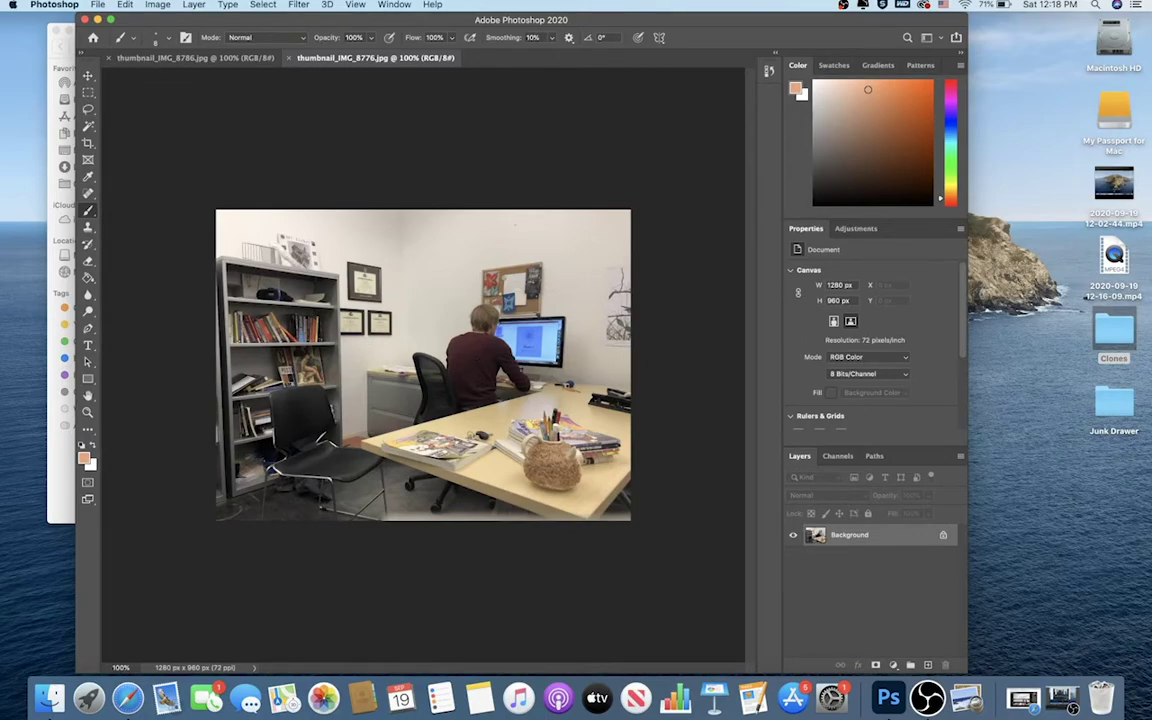
In the thumbnail_IMG_8786 document, unlock Background into Layer 0 and copy the entire image.
left_click(155, 57)
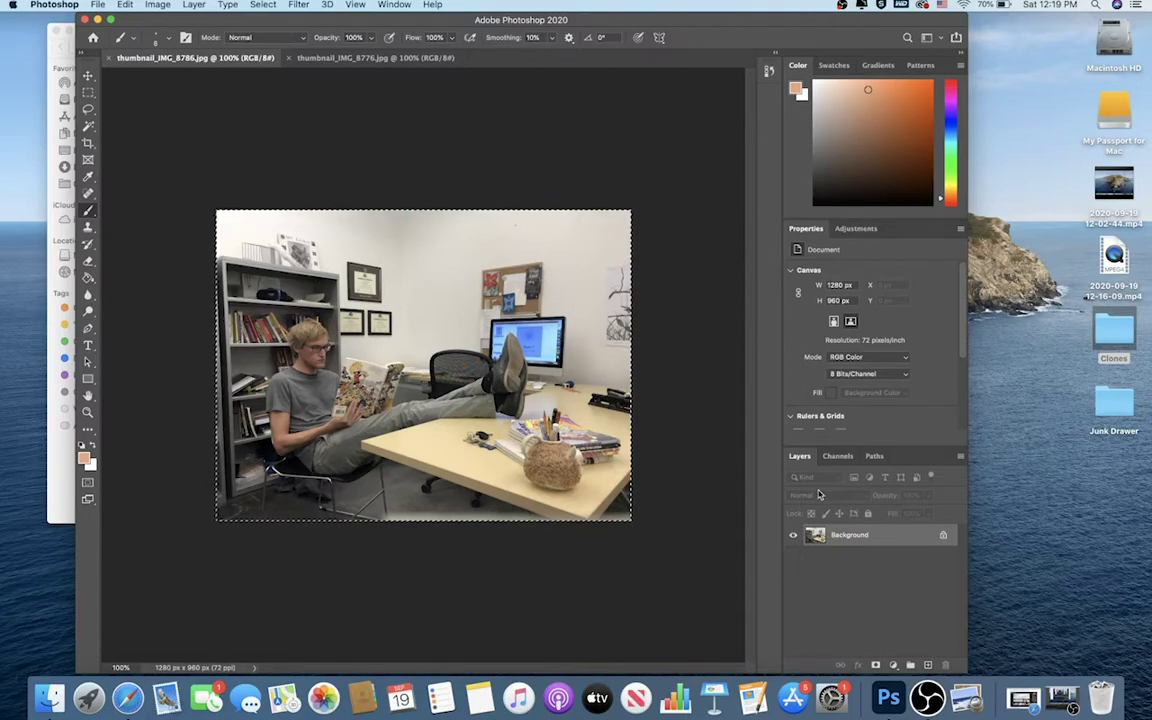
left_click(942, 538)
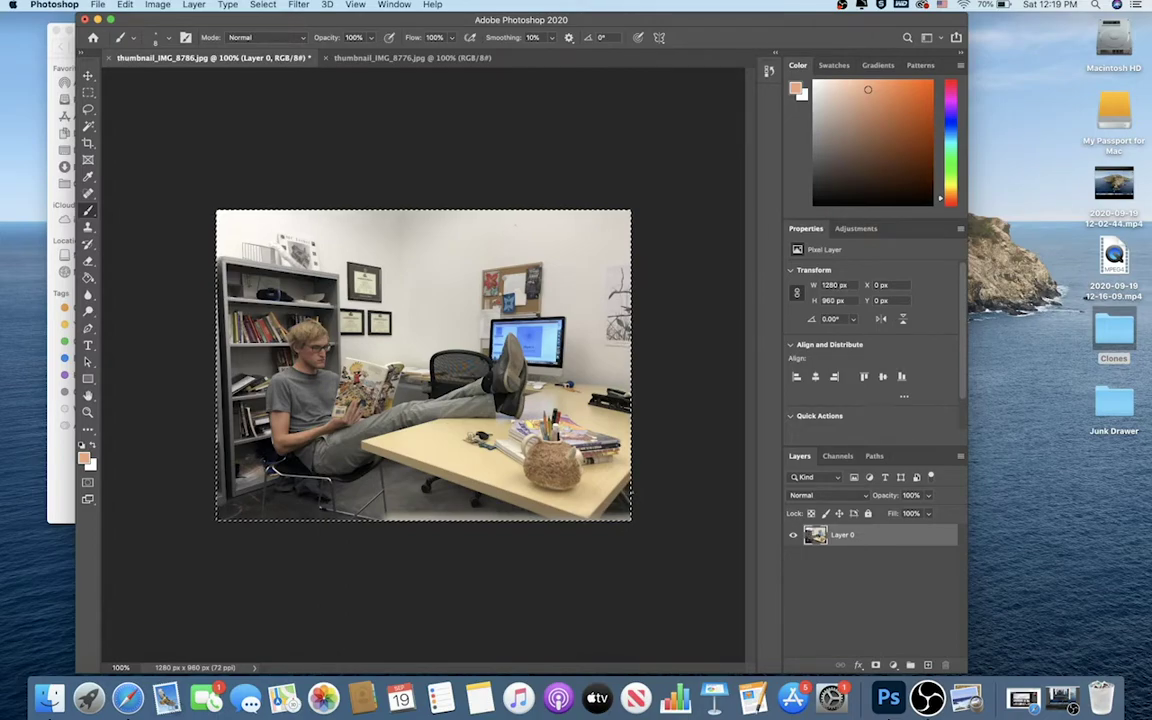
left_click(123, 5)
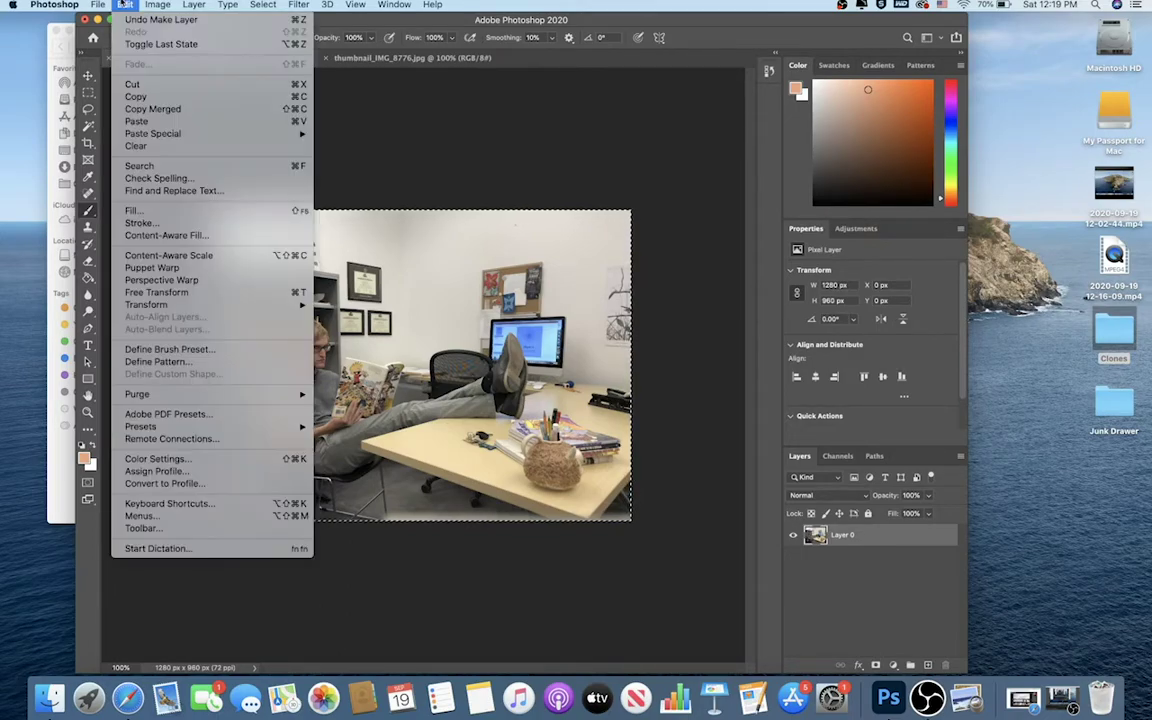
left_click(133, 97)
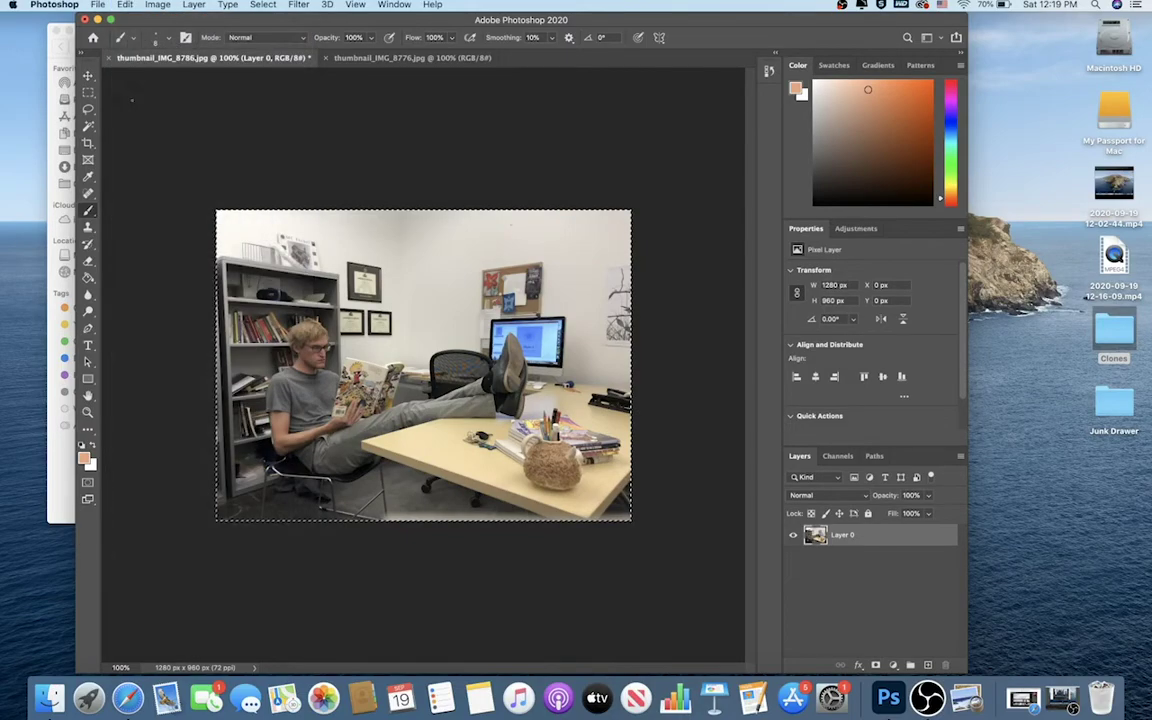
Paste the reading photo into thumbnail_IMG_8776.jpg as Layer 1, checking it by toggling visibility.
left_click(384, 60)
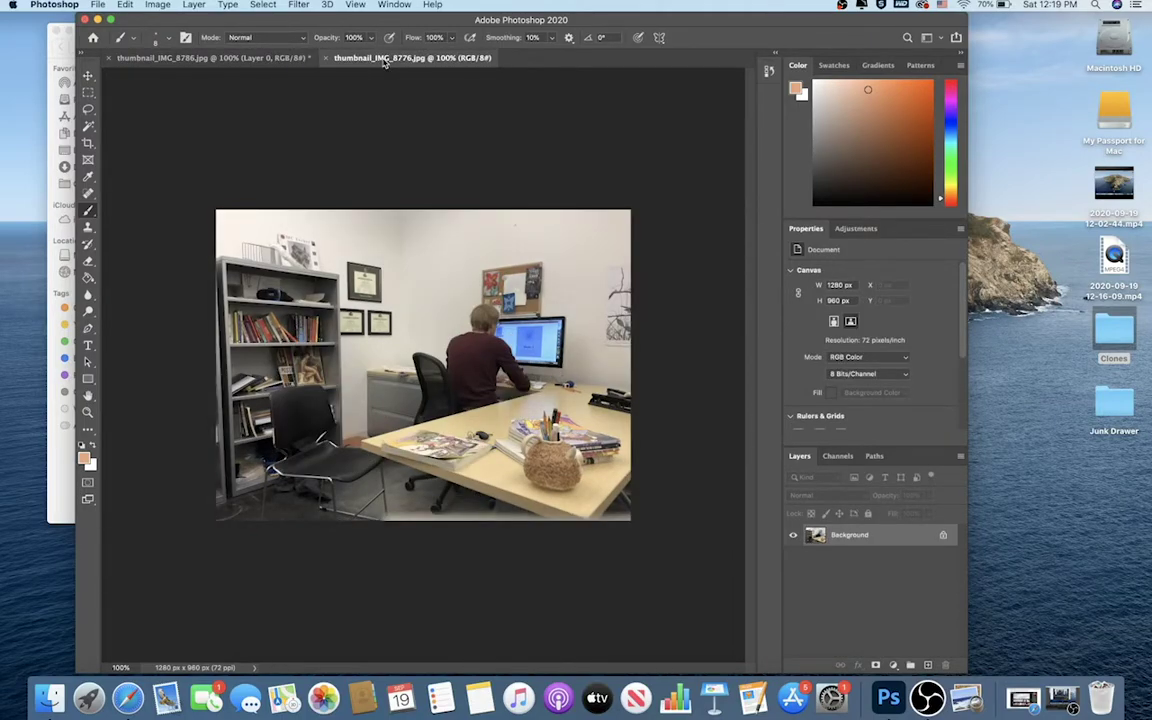
left_click(127, 4)
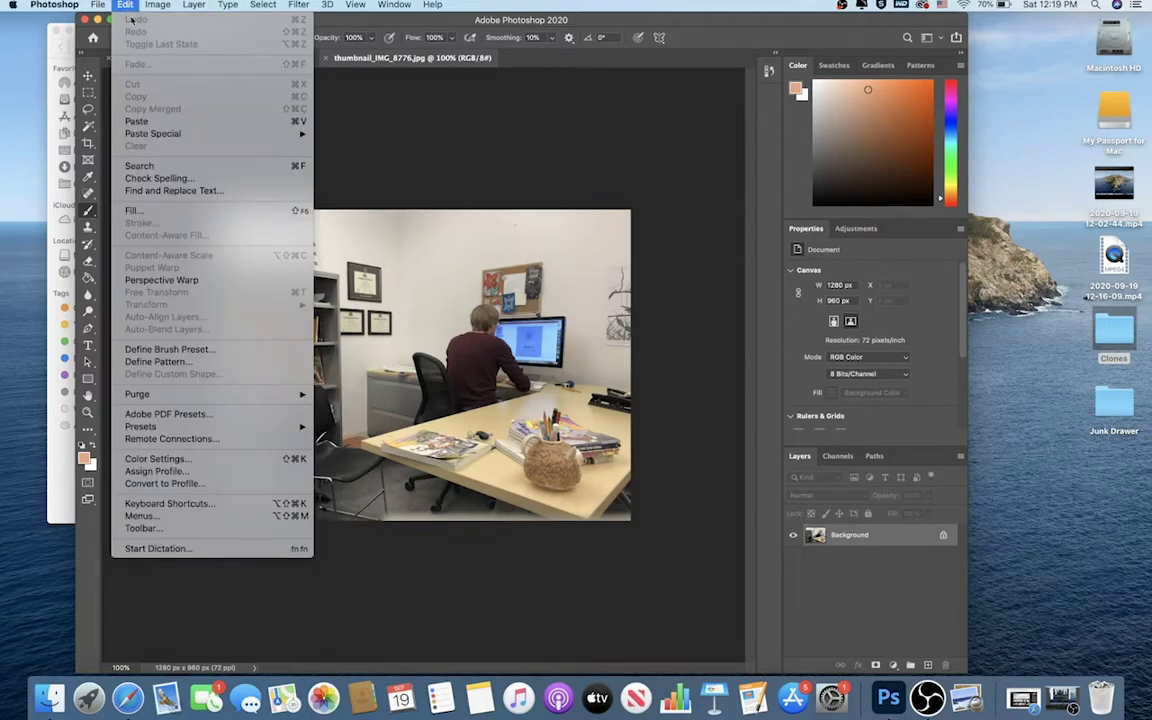
left_click(158, 122)
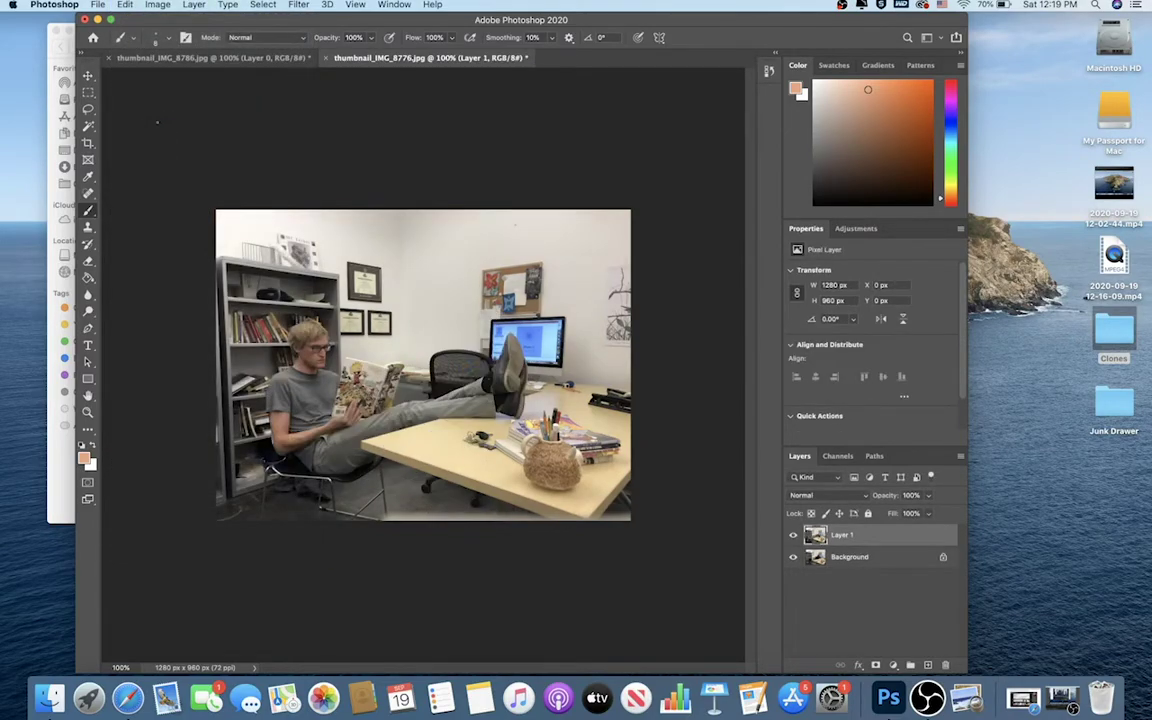
left_click(792, 538)
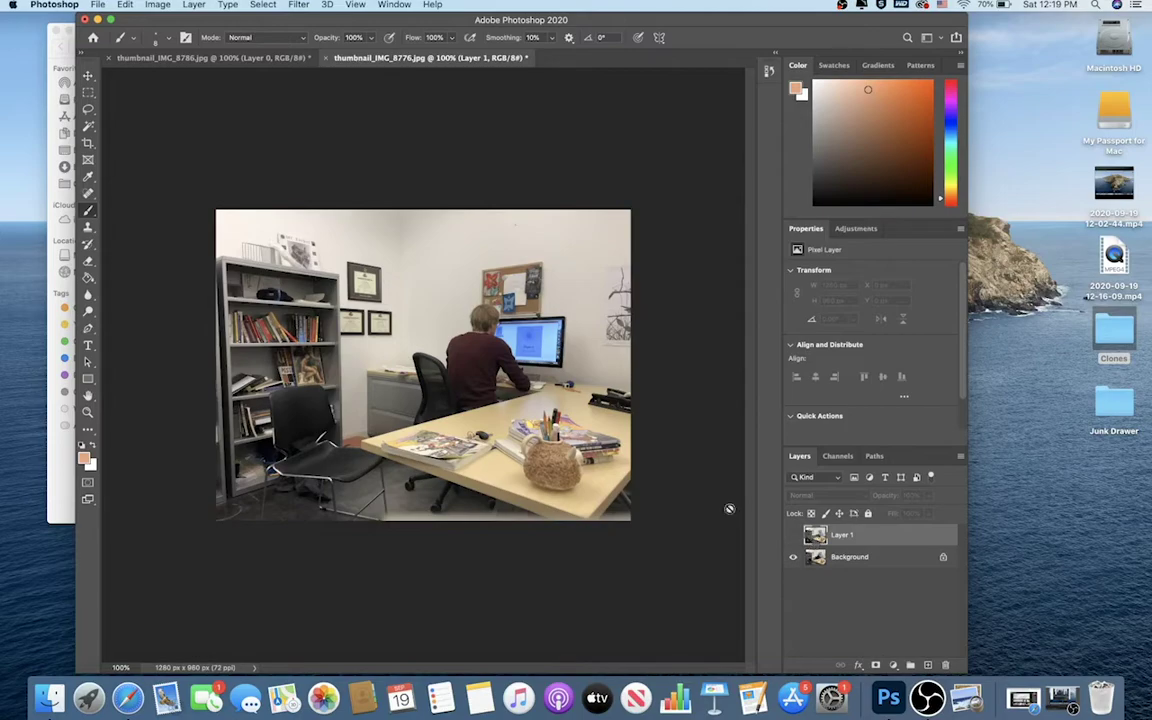
left_click(792, 538)
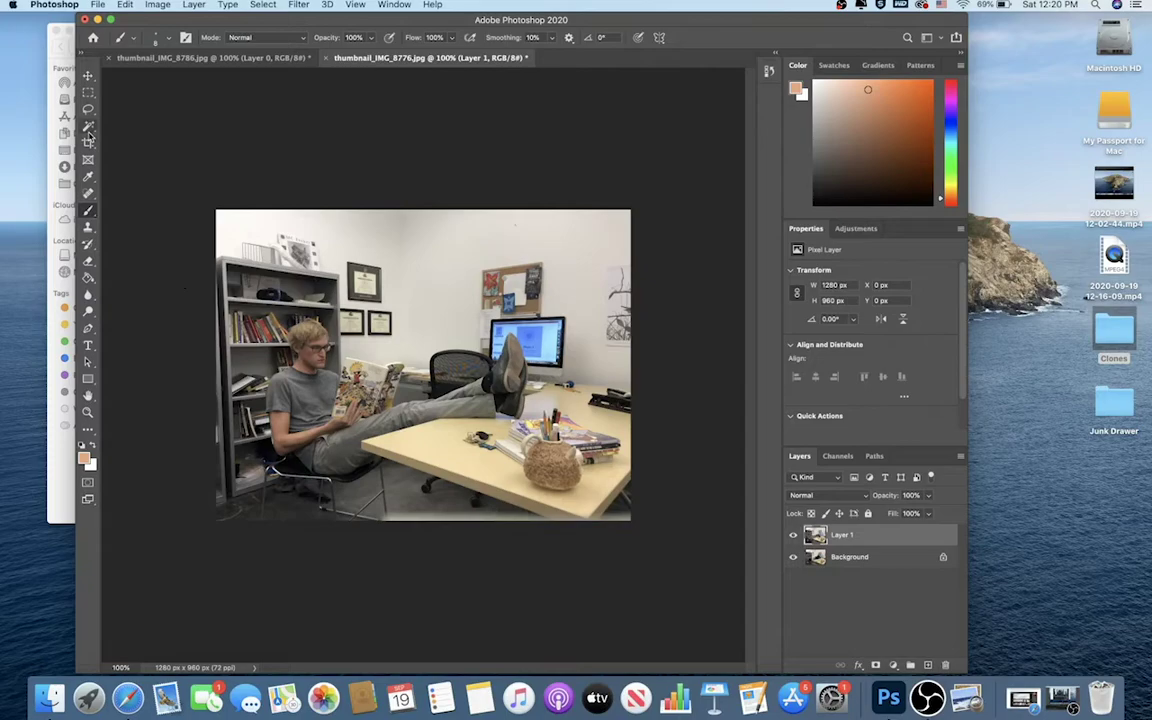
Zoom to 200% and Quick-Select the seated man, his chair, the bookshelf and the floor.
mouse_move(87, 125)
left_mouse_down()
mouse_move(140, 148)
mouse_move(135, 139)
left_mouse_up()
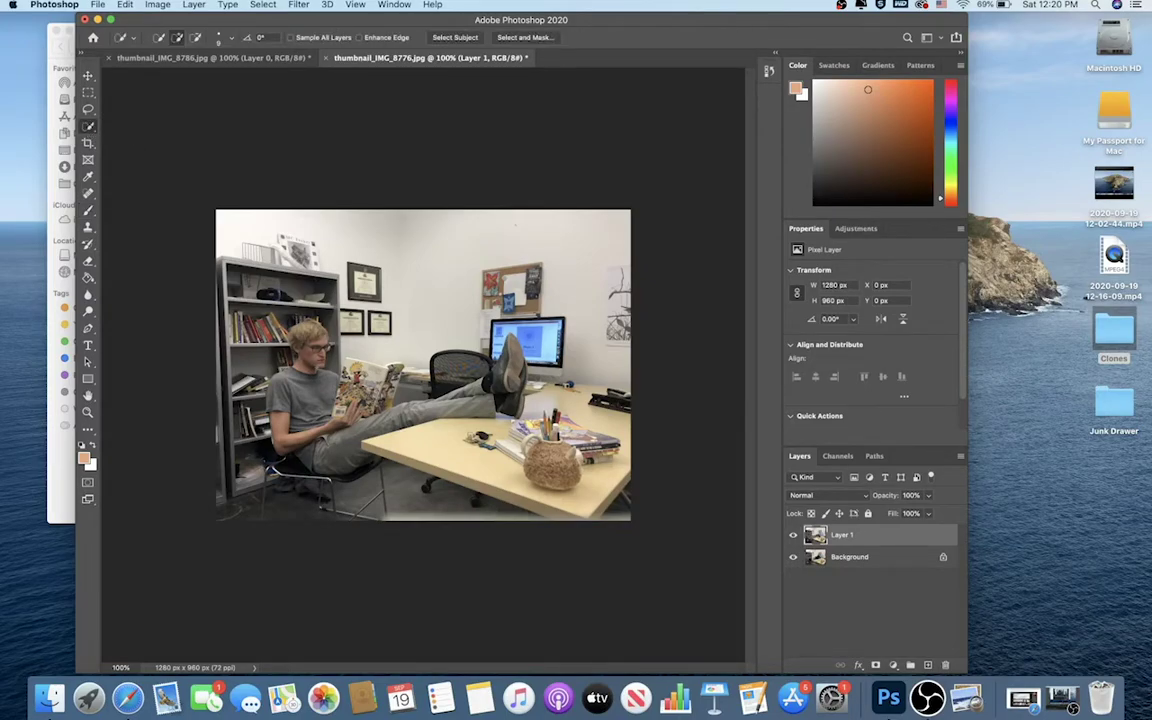
key("super+equal")
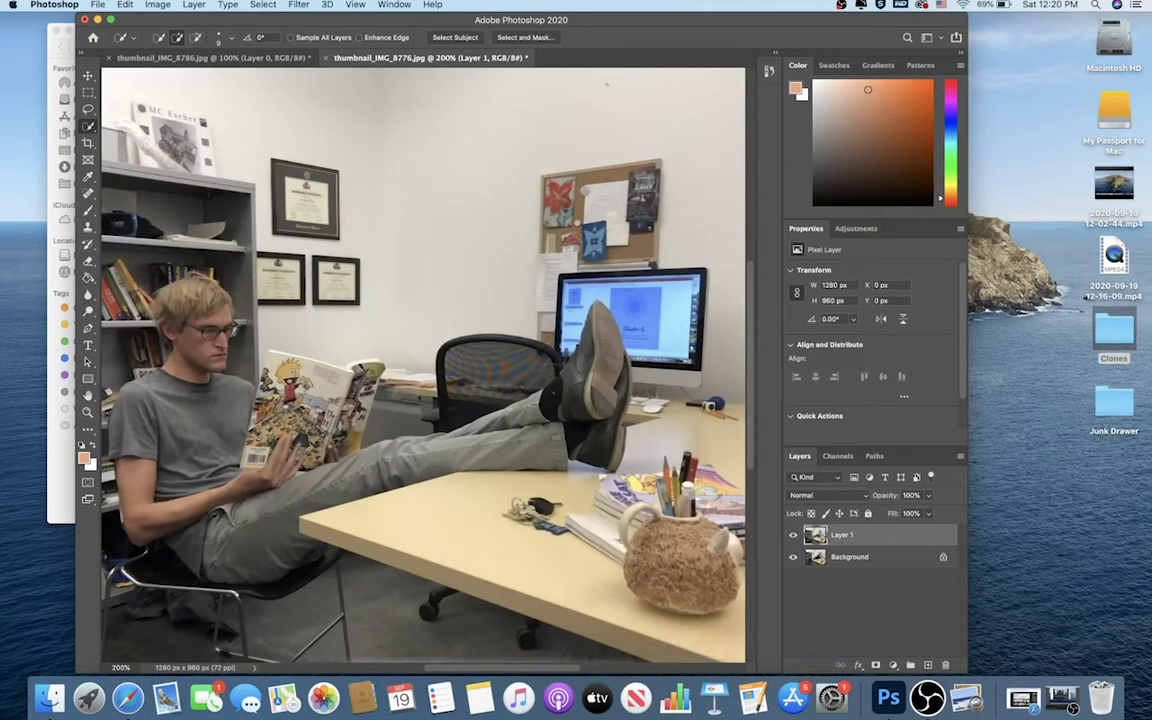
scroll(422, 365, "left", 5)
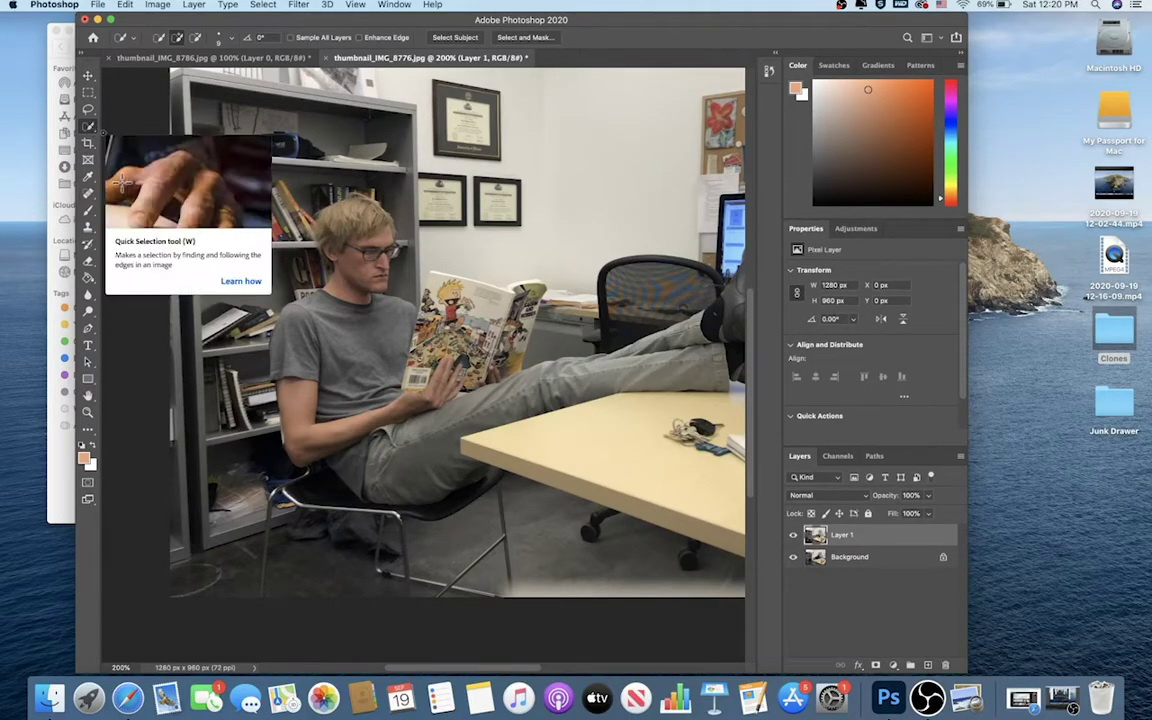
mouse_move(354, 227)
left_mouse_down()
mouse_move(300, 350)
mouse_move(260, 385)
mouse_move(345, 360)
mouse_move(310, 395)
mouse_move(338, 400)
mouse_move(327, 408)
left_mouse_up()
left_click_drag(362, 451, 307, 481)
scroll(307, 481, "down", 5)
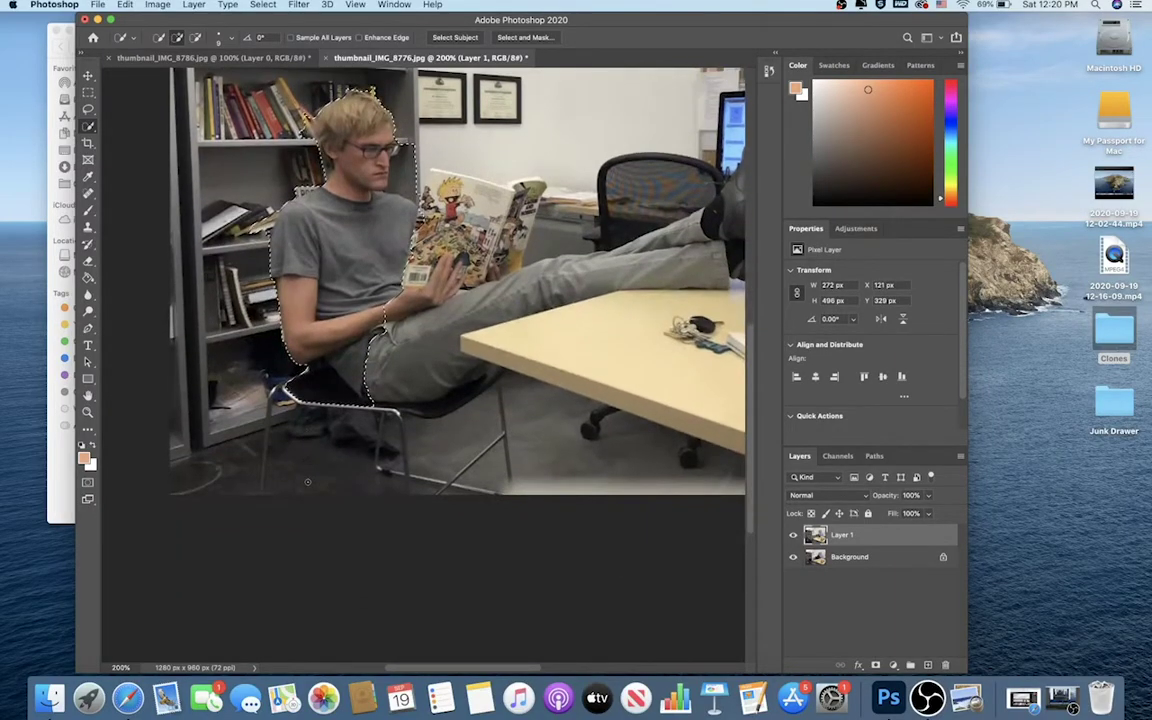
left_click_drag(244, 370, 243, 392)
mouse_move(300, 360)
left_mouse_down()
mouse_move(410, 364)
mouse_move(467, 386)
mouse_move(500, 262)
mouse_move(545, 225)
mouse_move(740, 210)
mouse_move(526, 256)
left_mouse_up()
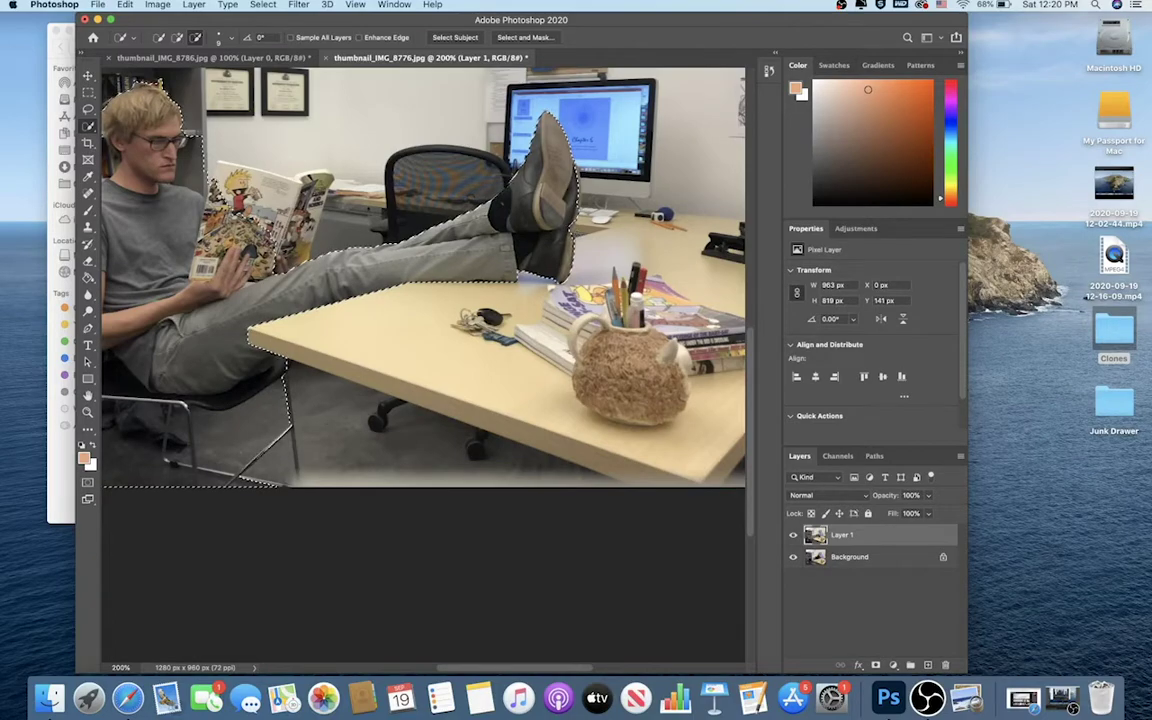
Refine the selection around the face and knee and add the comic book.
scroll(423, 275, "left", 5)
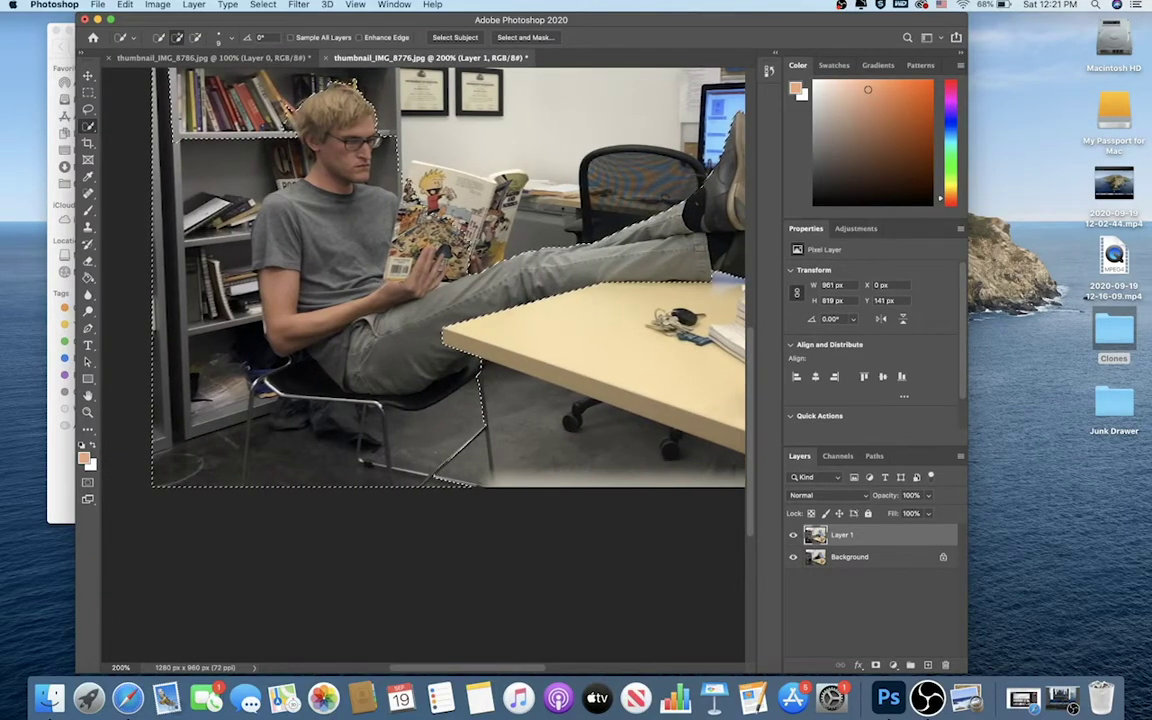
mouse_move(379, 172)
left_mouse_down()
mouse_move(338, 156)
mouse_move(345, 148)
mouse_move(360, 168)
left_mouse_up()
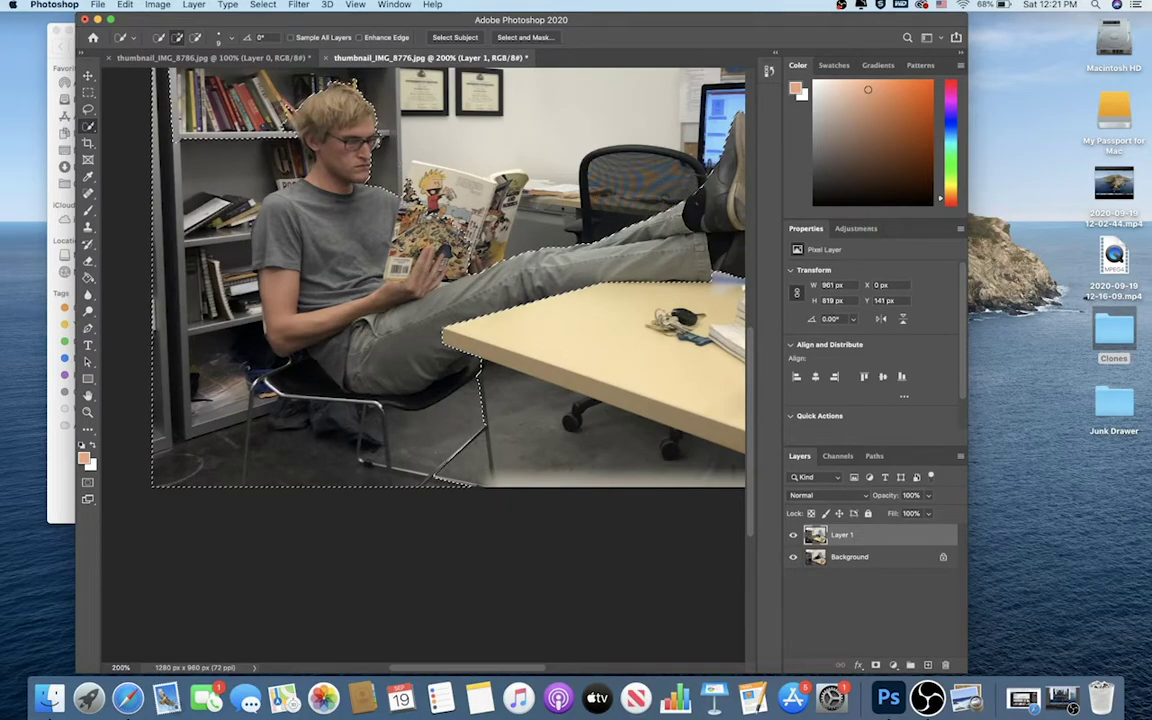
left_click_drag(413, 340, 462, 360)
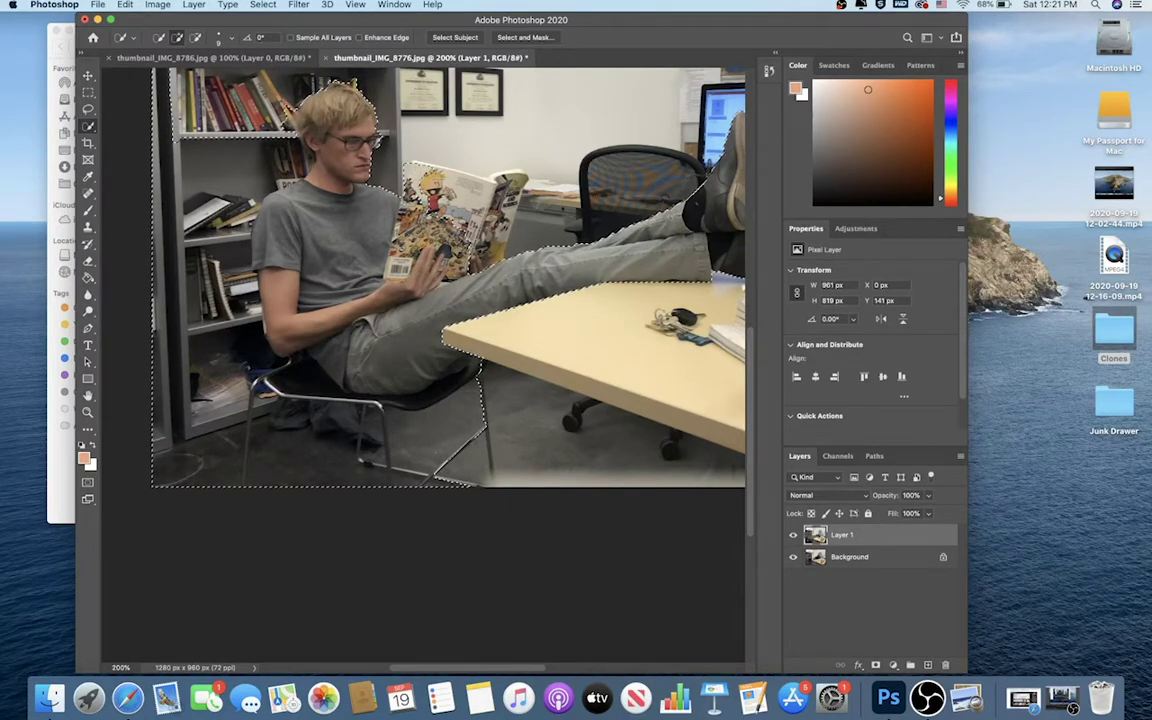
mouse_move(450, 215)
left_mouse_down()
mouse_move(480, 195)
mouse_move(630, 160)
left_mouse_up()
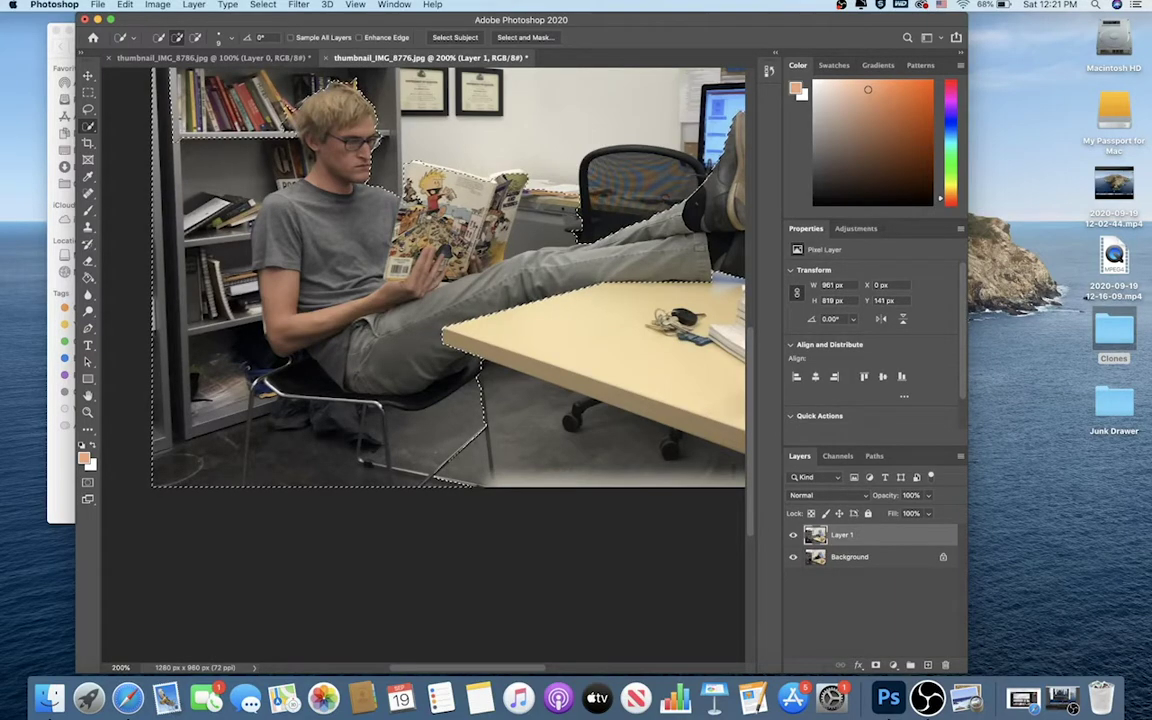
key("alt")
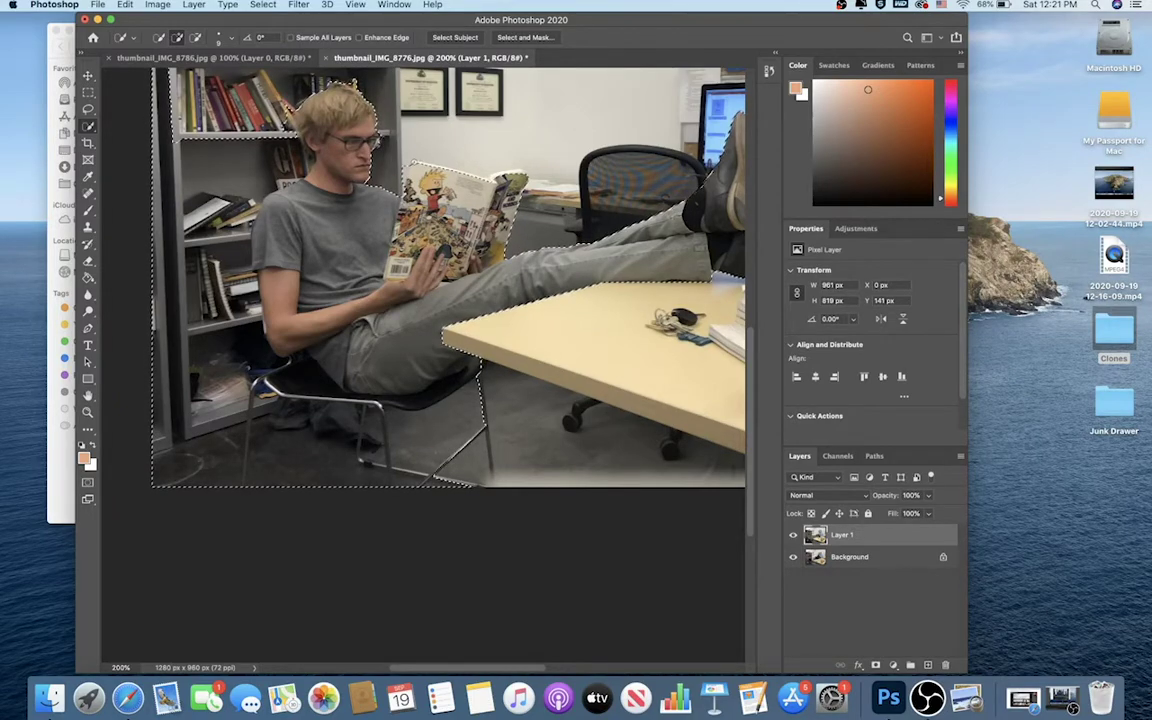
left_click(436, 161)
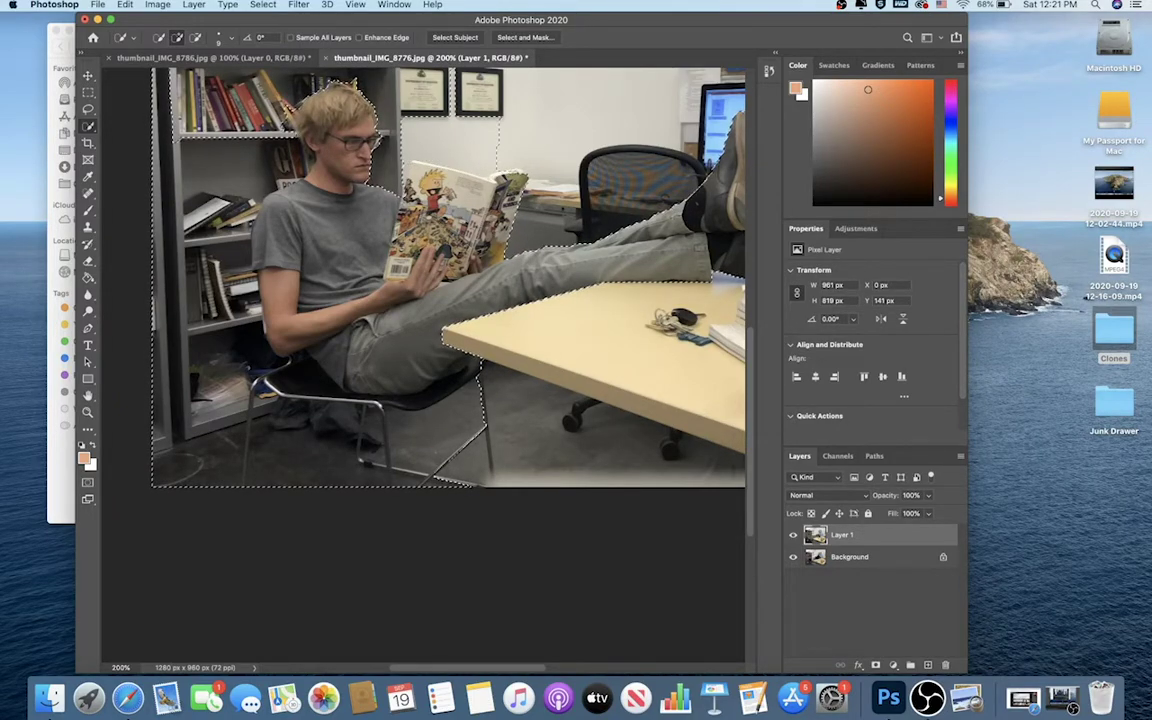
left_click(468, 156)
Subtract the wall above the book, the bookshelf and the lower-left floor, then zoom out.
key("alt")
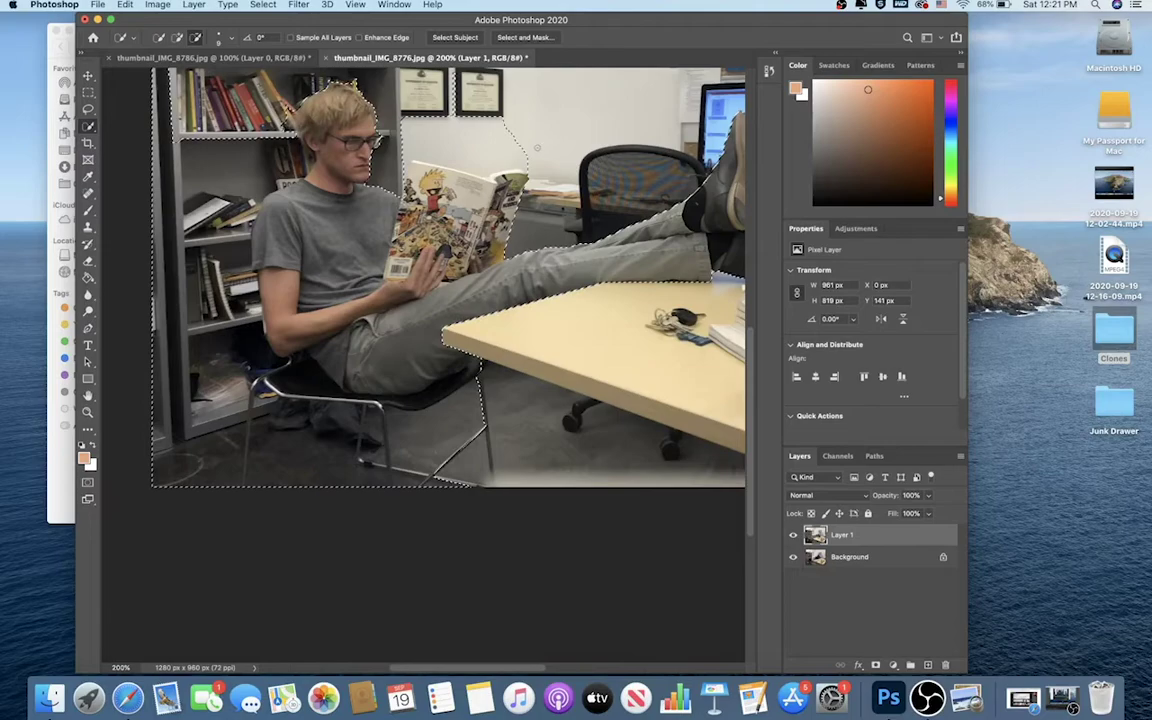
left_click(477, 150)
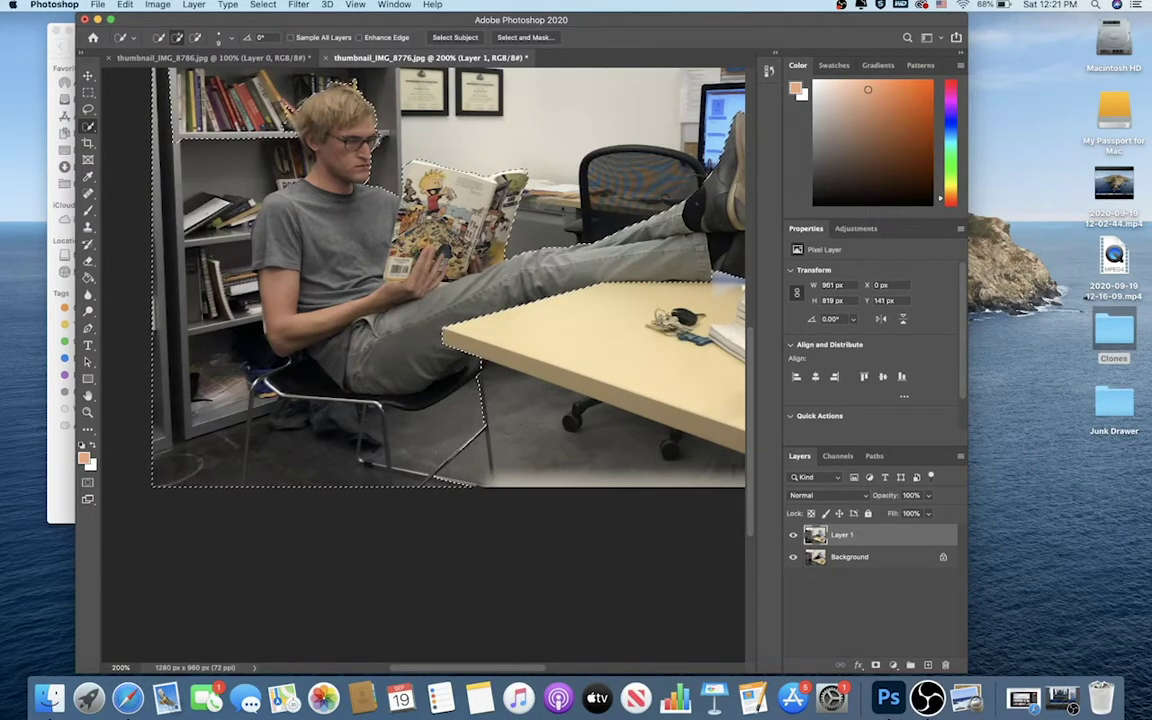
key("alt")
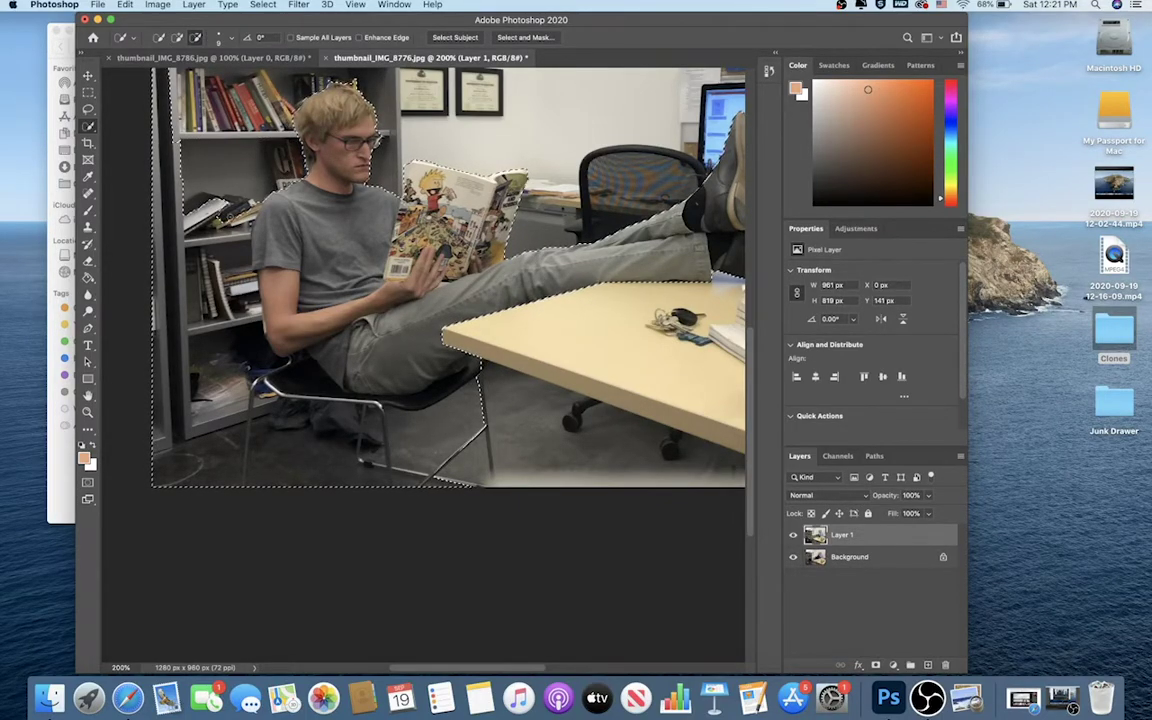
mouse_move(210, 188)
left_mouse_down()
mouse_move(200, 349)
mouse_move(212, 225)
left_mouse_up()
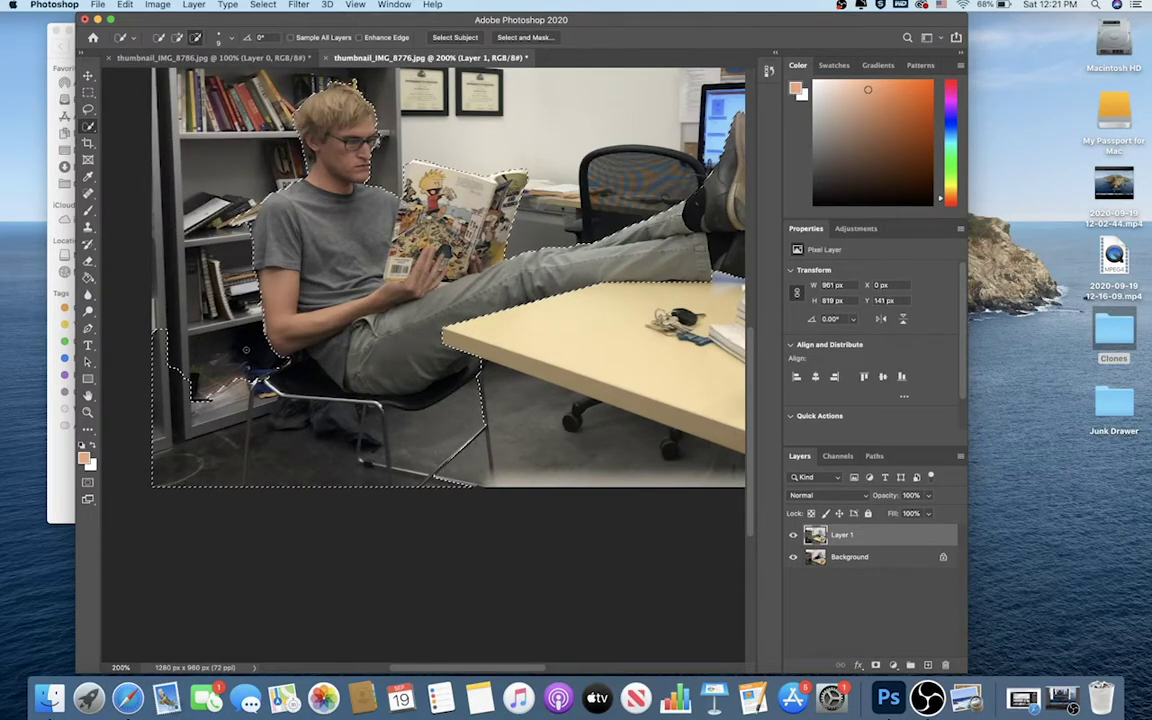
mouse_move(246, 349)
left_mouse_down()
mouse_move(190, 352)
mouse_move(198, 425)
mouse_move(300, 388)
mouse_move(399, 422)
mouse_move(366, 422)
mouse_move(398, 470)
mouse_move(493, 457)
left_mouse_up()
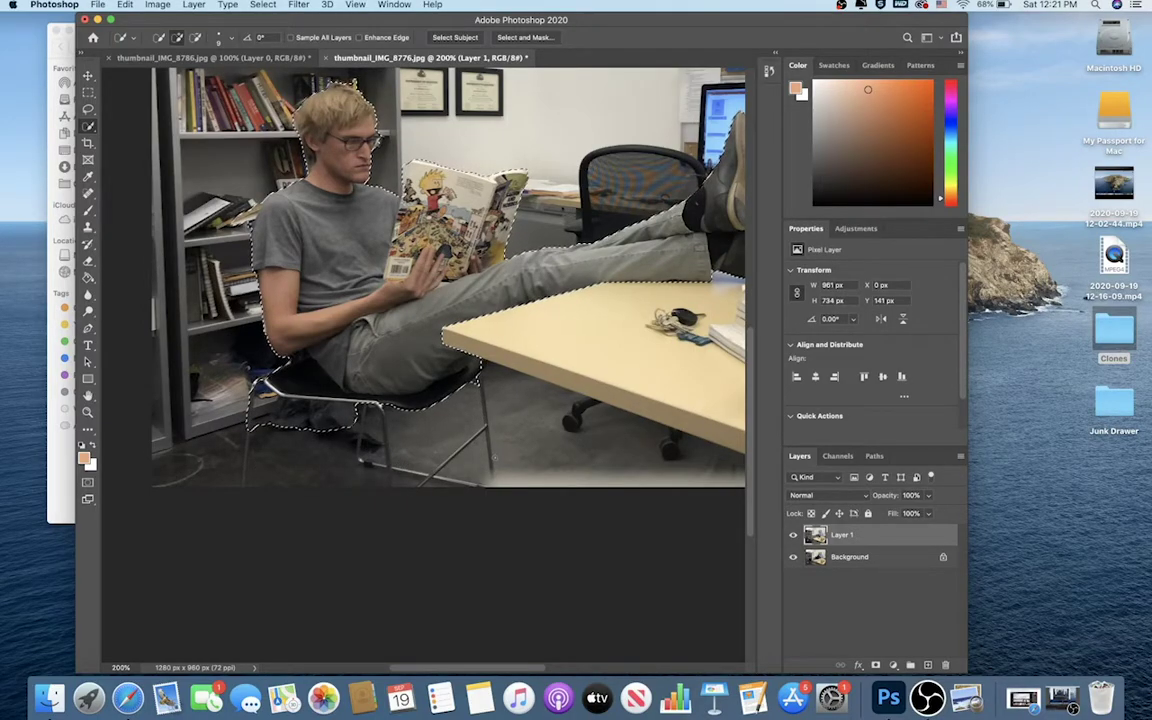
key("super+minus")
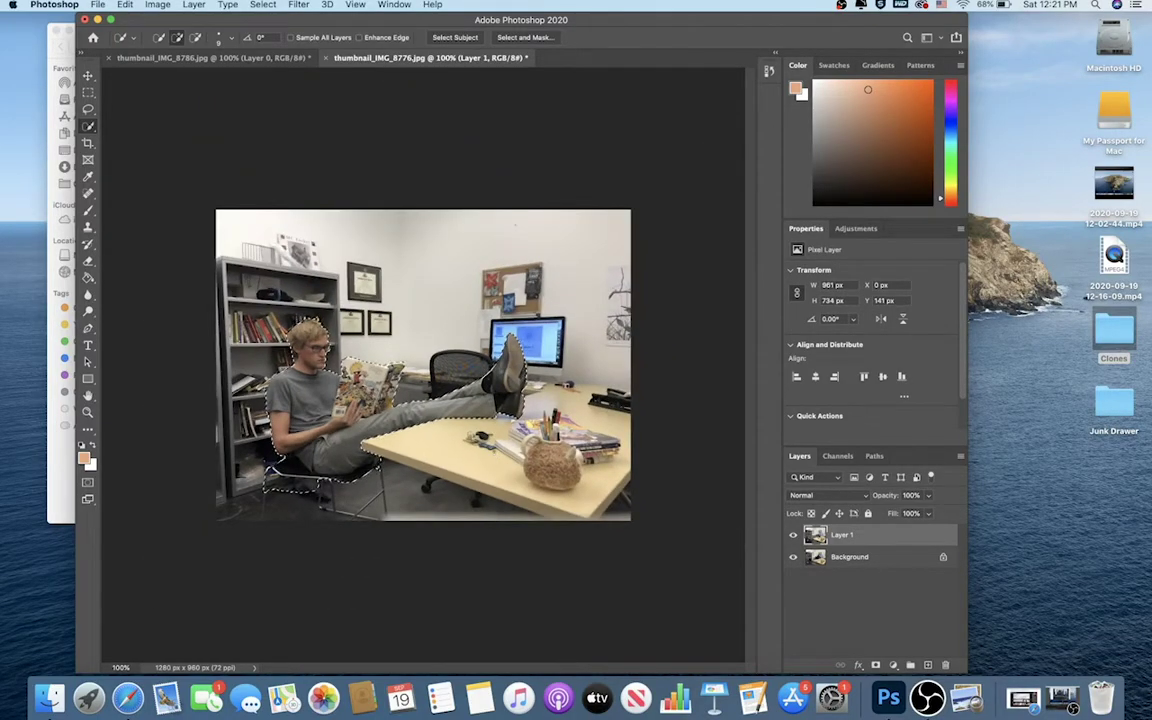
Check the selection of the seated man by toggling Quick Mask on and off with Q.
key("q")
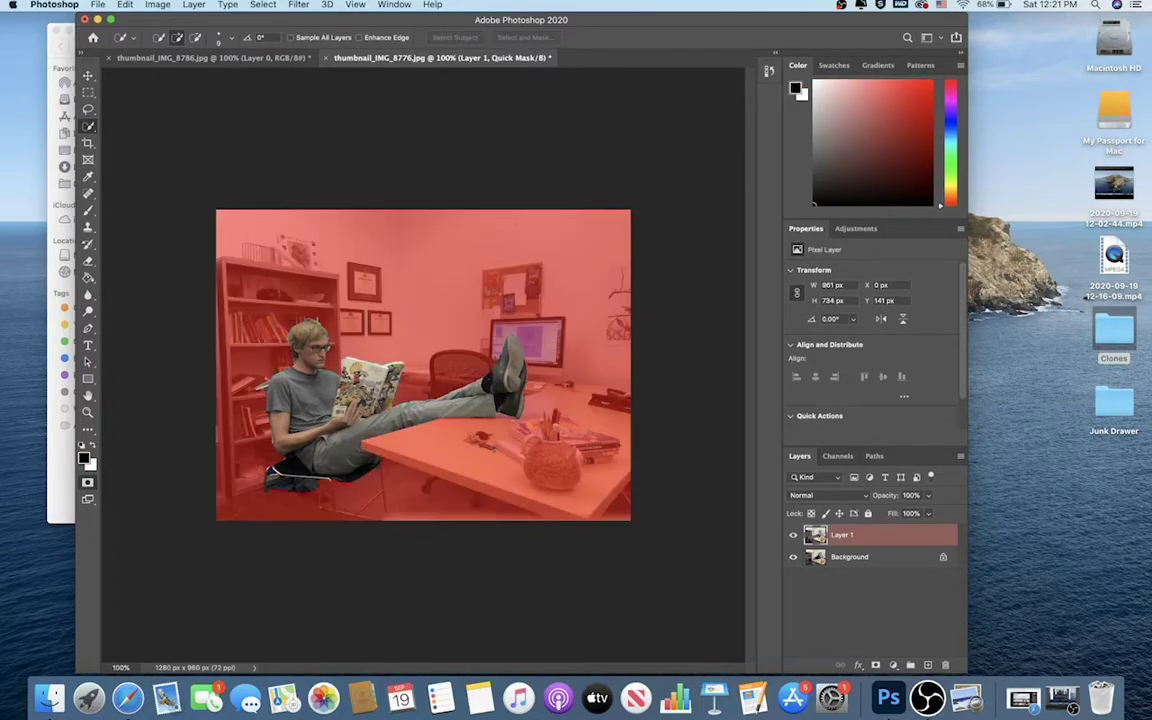
key("q")
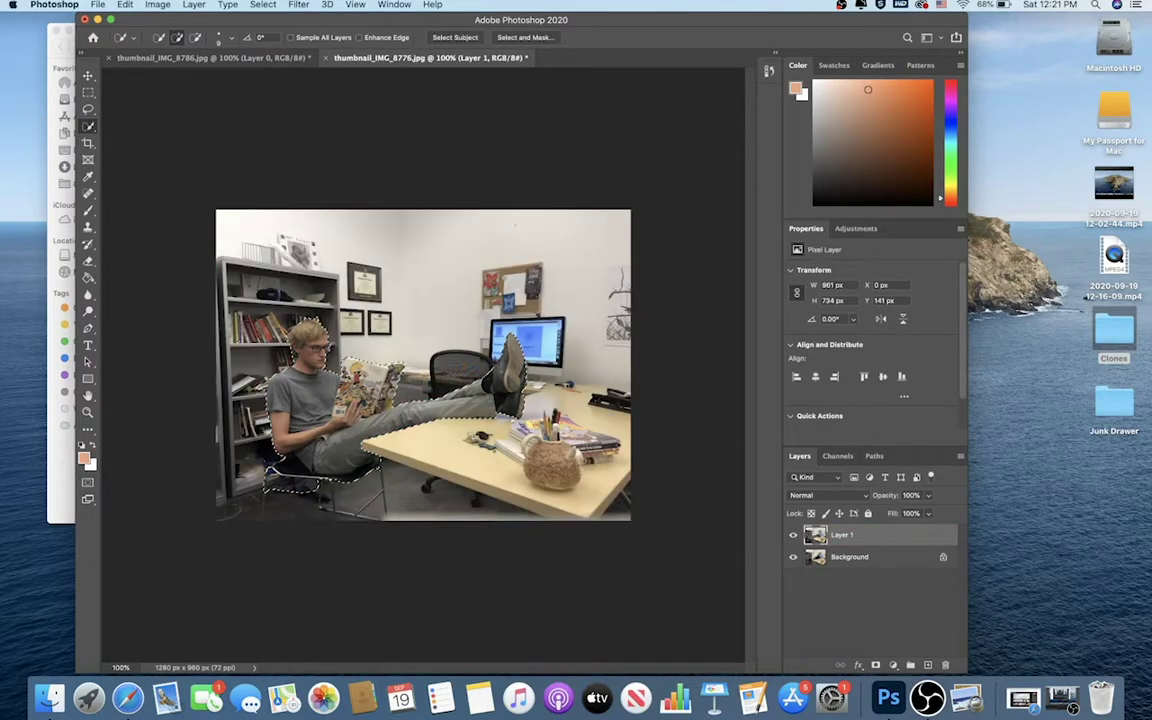
key("q")
key("q")
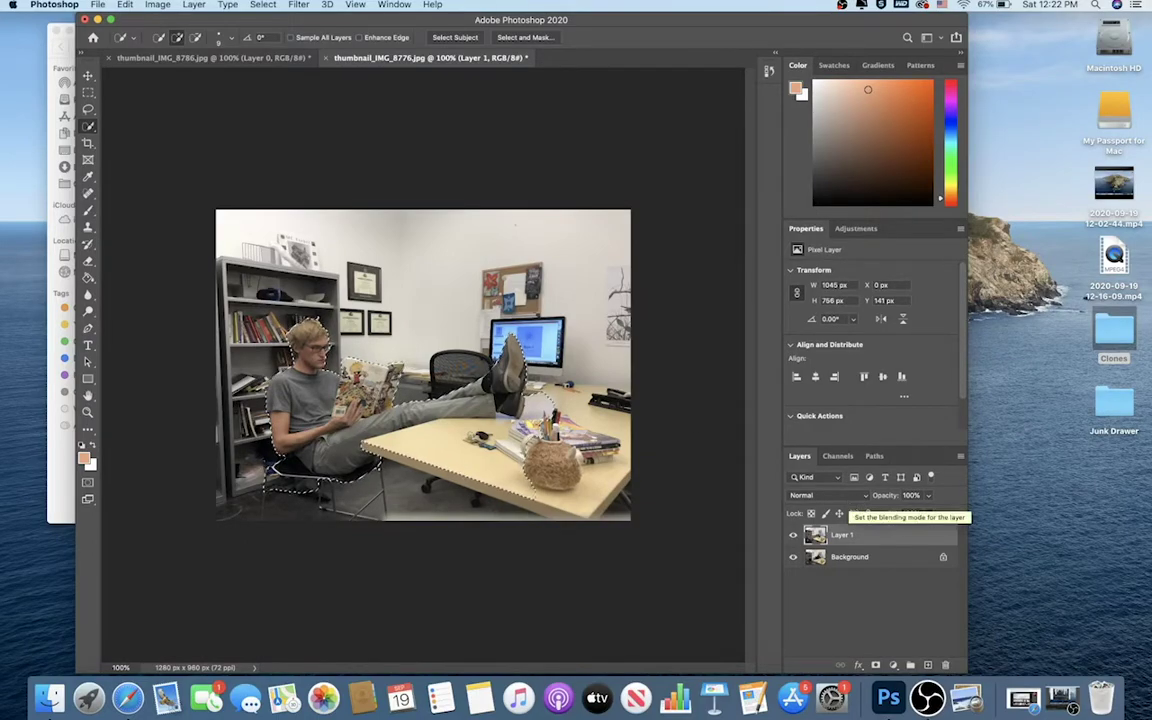
key("q")
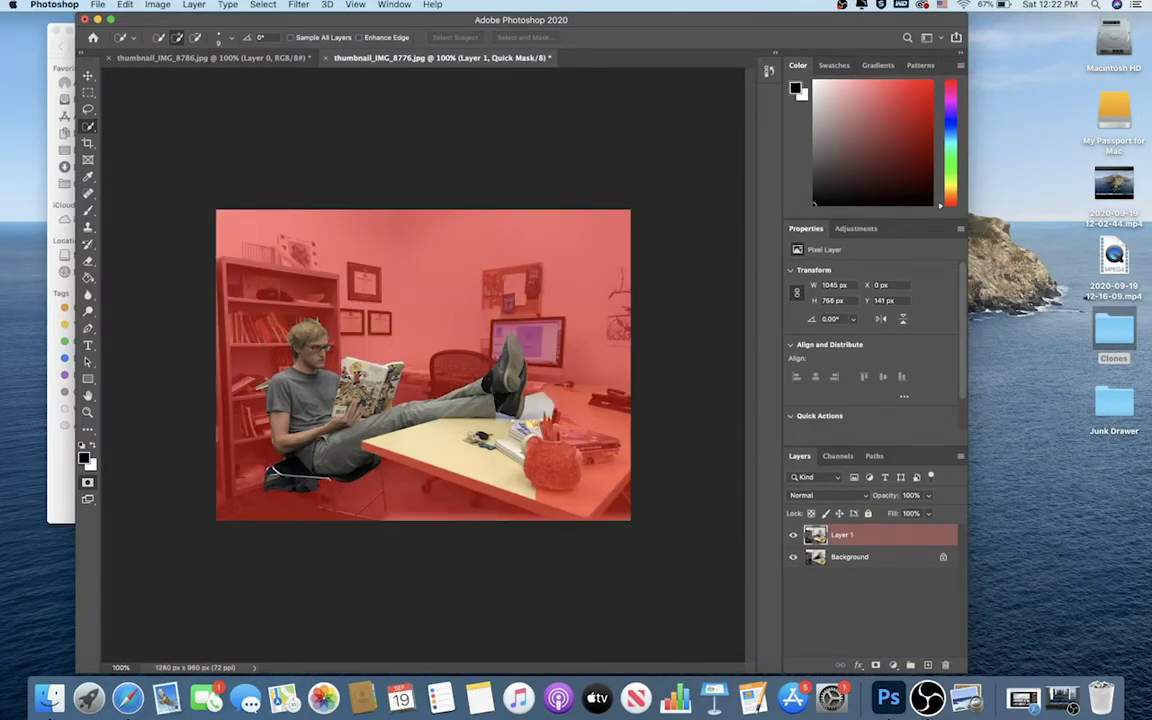
key("q")
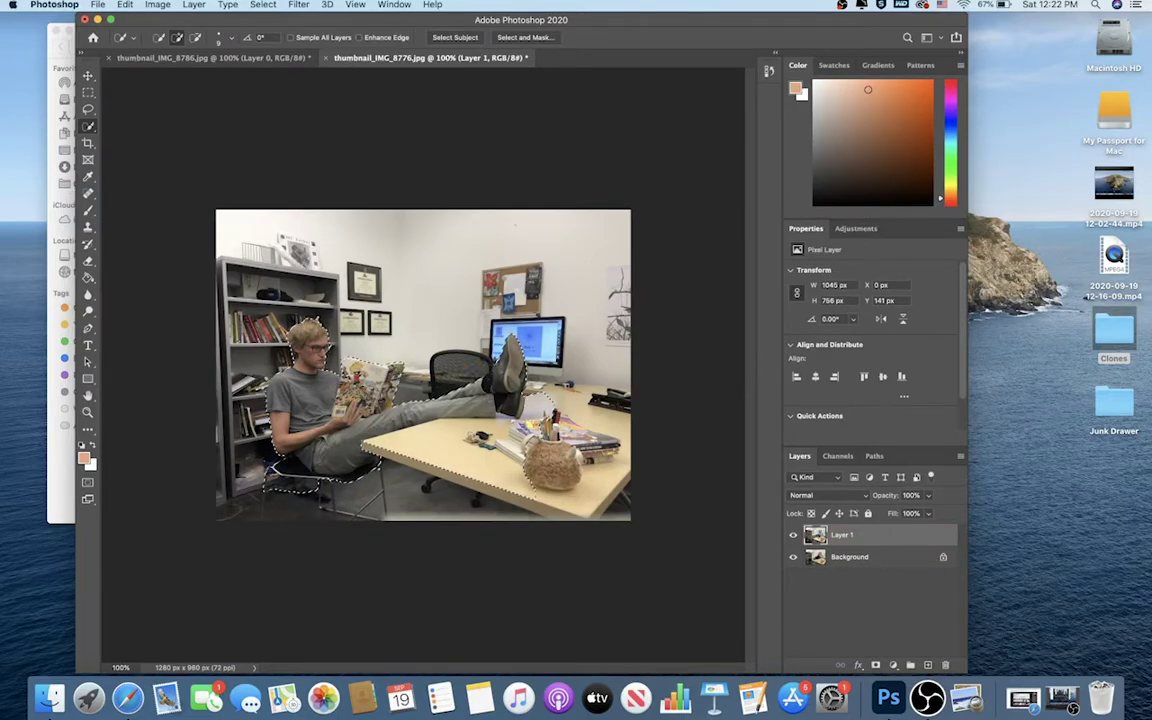
key("q")
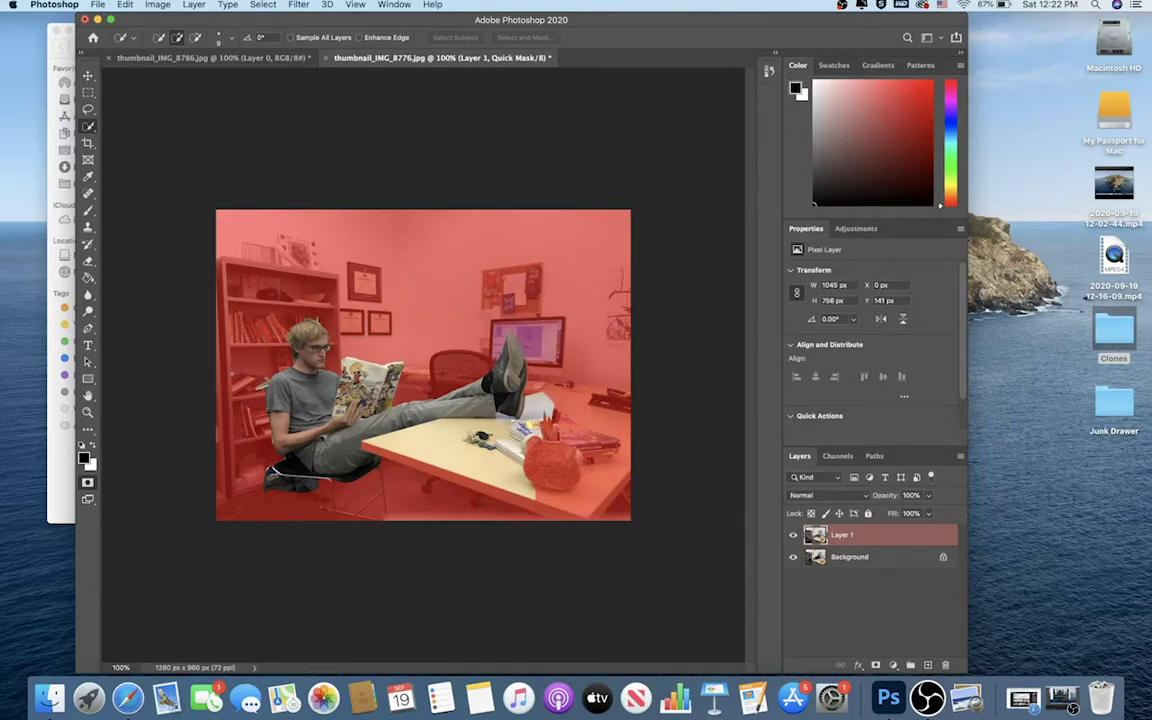
key("q")
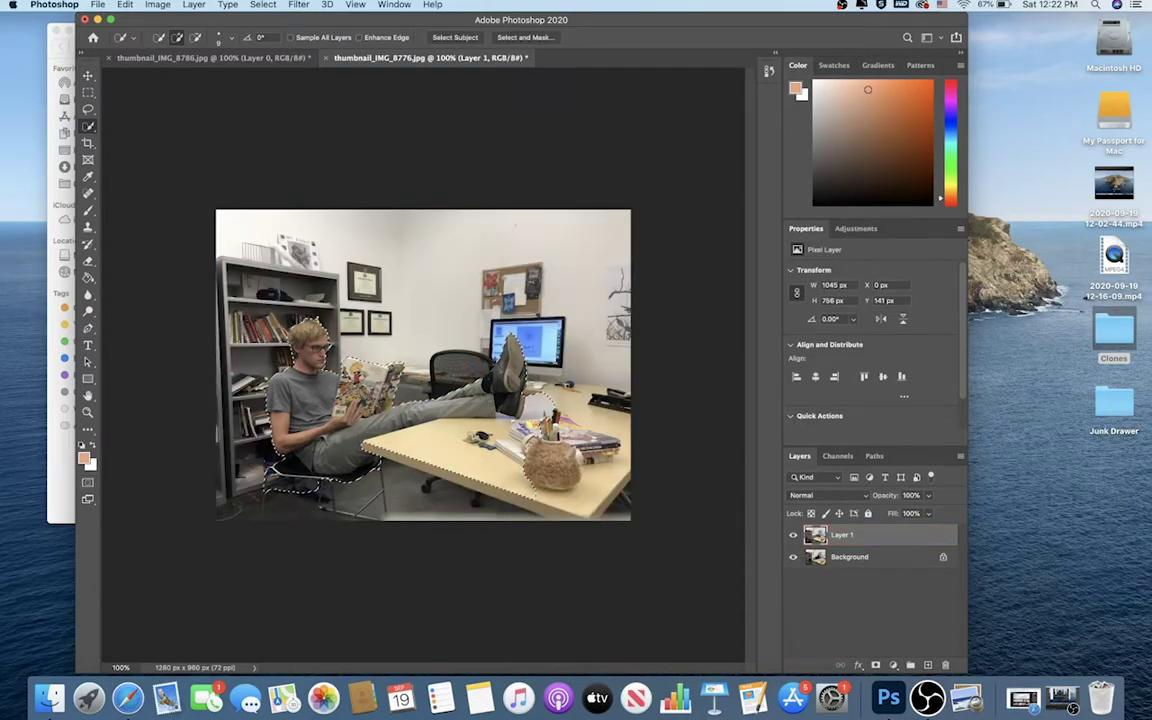
Add a layer mask to Layer 1 from the selection, revealing the computer worker behind.
left_click(876, 665)
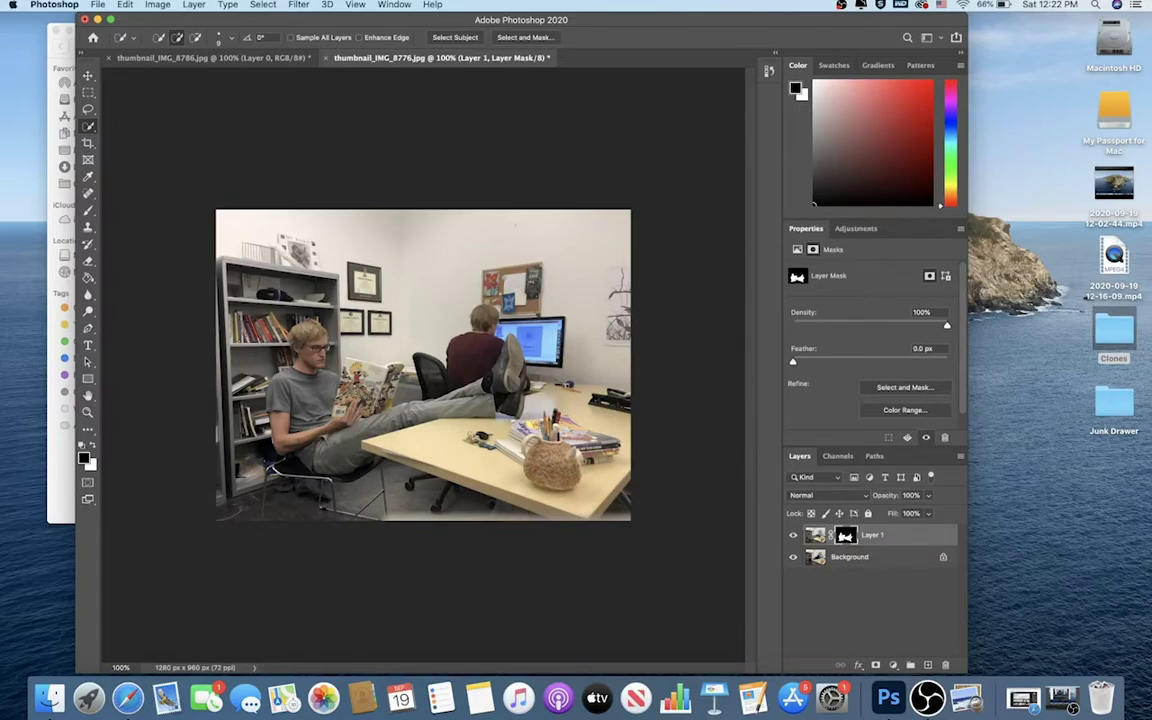
key("super+equal")
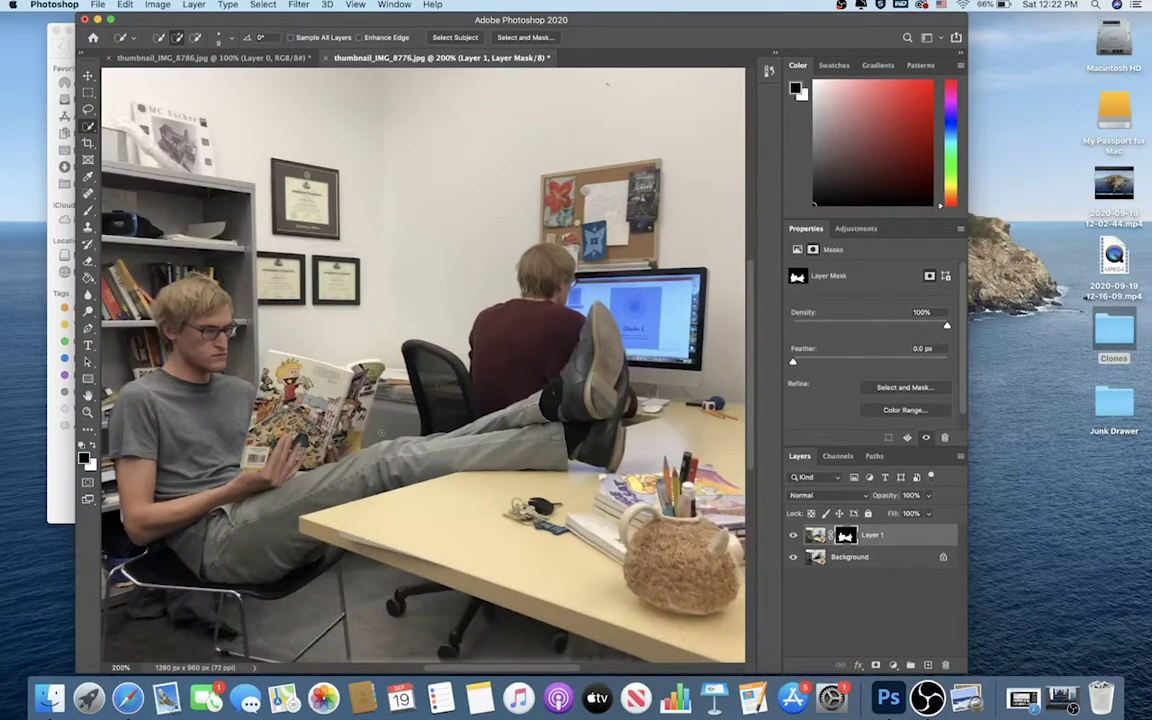
scroll(381, 432, "down", 3)
scroll(381, 432, "right", 3)
scroll(381, 432, "right", 5)
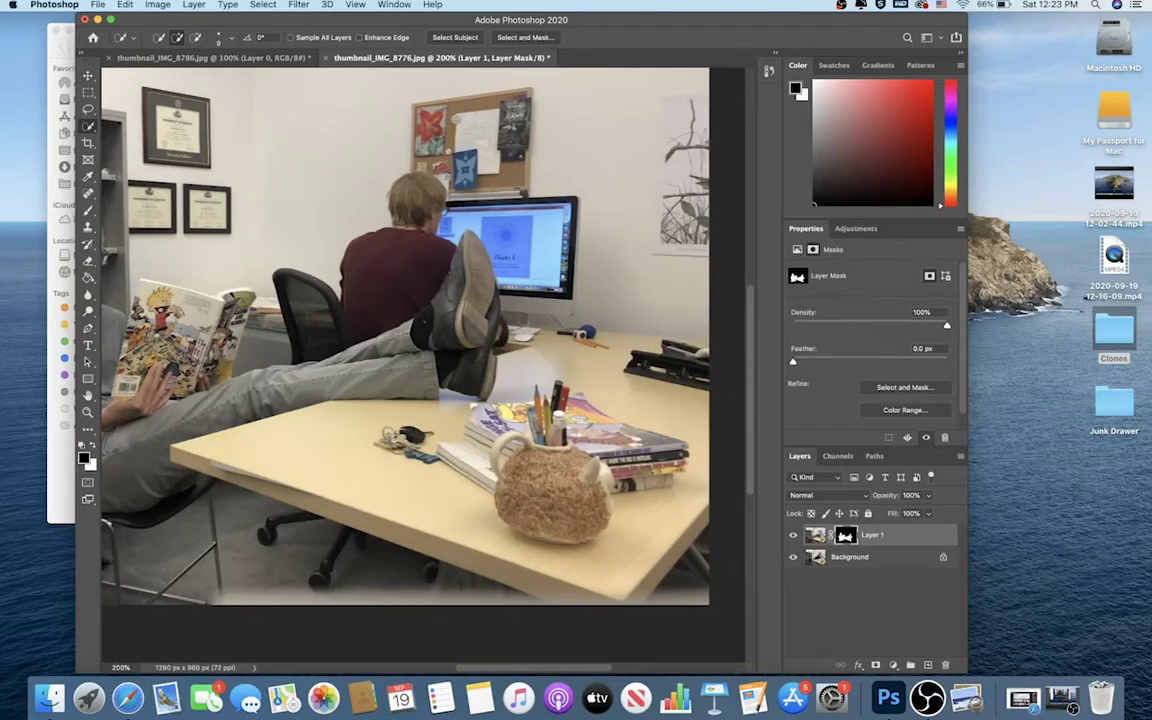
key("super+minus")
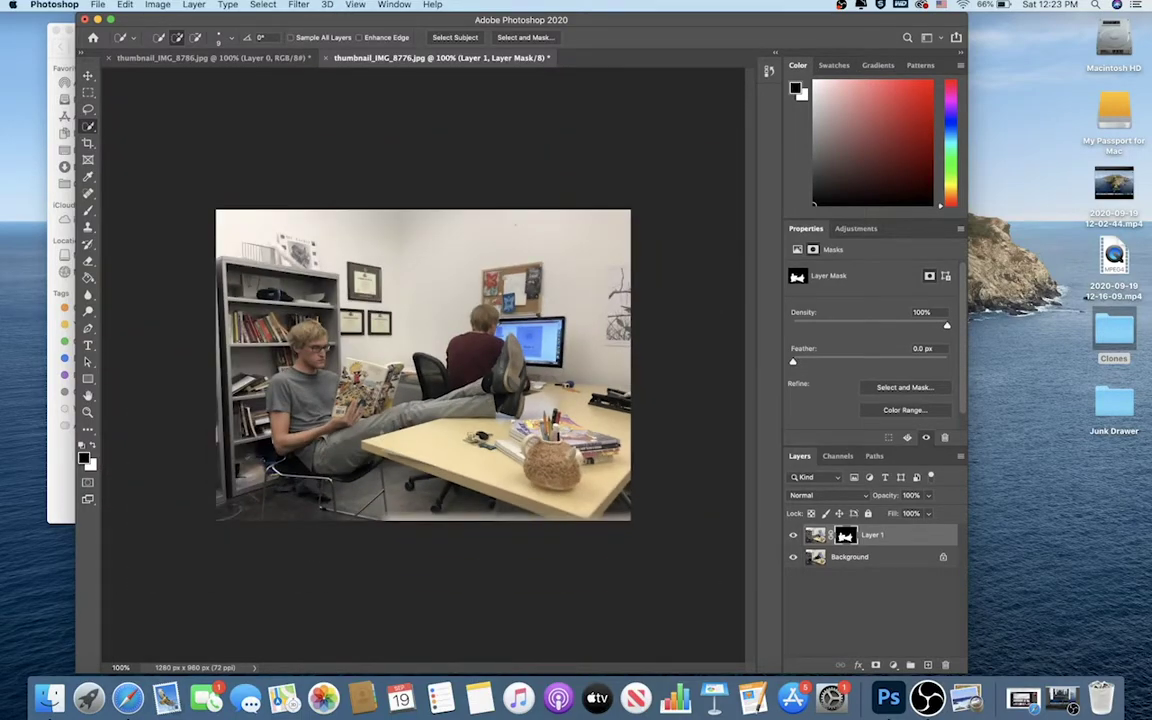